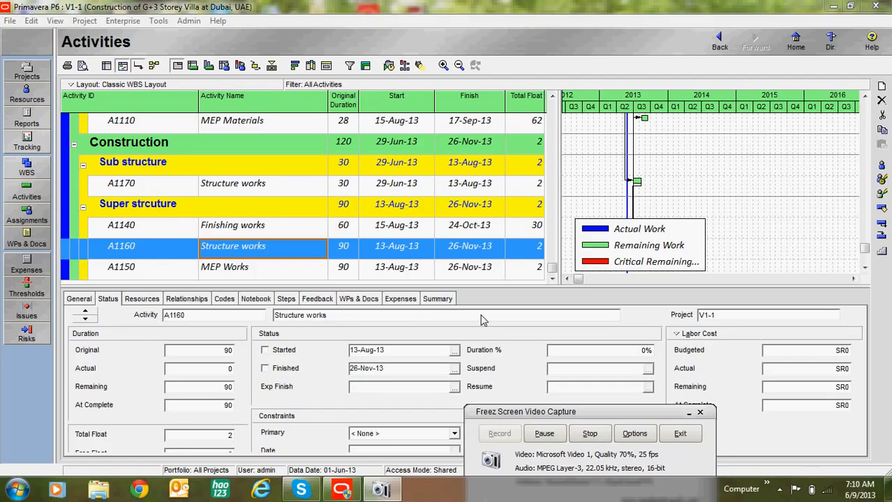
Open the project's resources and review the maximum units and price per unit of each one
{"action": "left_click", "coordinate": [26, 93]}
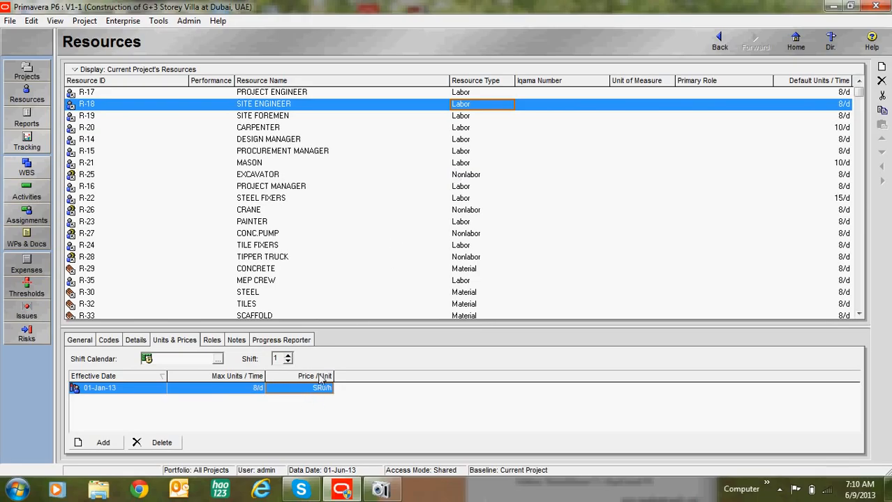
{"action": "key", "text": "Down"}
{"action": "key", "text": "Down"}
{"action": "key", "text": "Down"}
{"action": "key", "text": "Down"}
{"action": "key", "text": "Down"}
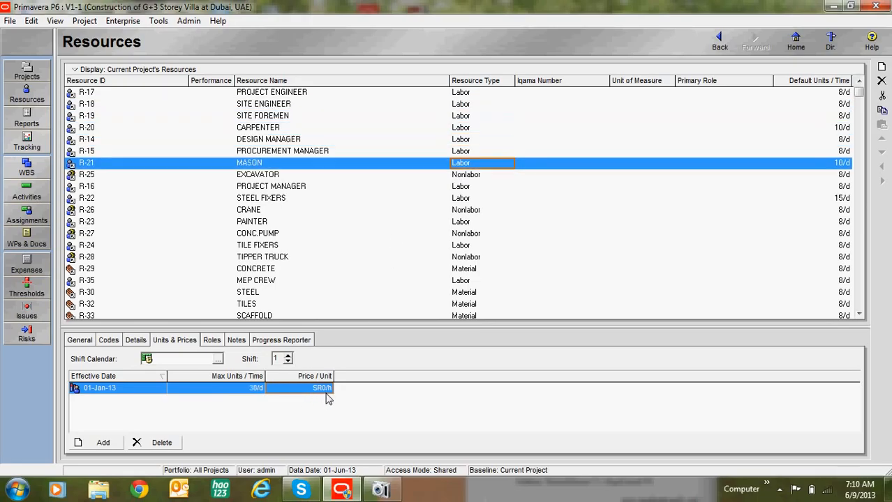
{"action": "key", "text": "Down"}
{"action": "key", "text": "Down"}
{"action": "key", "text": "Down"}
{"action": "key", "text": "Down"}
{"action": "key", "text": "Down"}
{"action": "key", "text": "Down"}
{"action": "key", "text": "Down"}
{"action": "key", "text": "Down"}
{"action": "key", "text": "Down"}
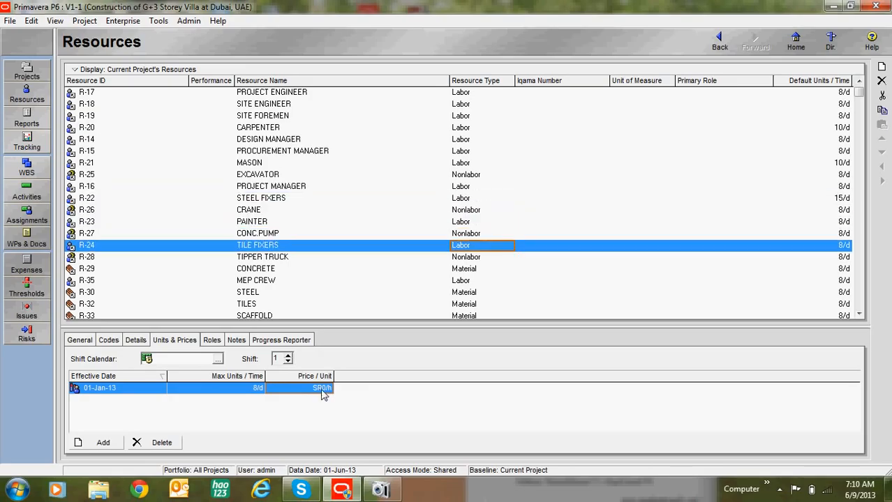
{"action": "key", "text": "Down"}
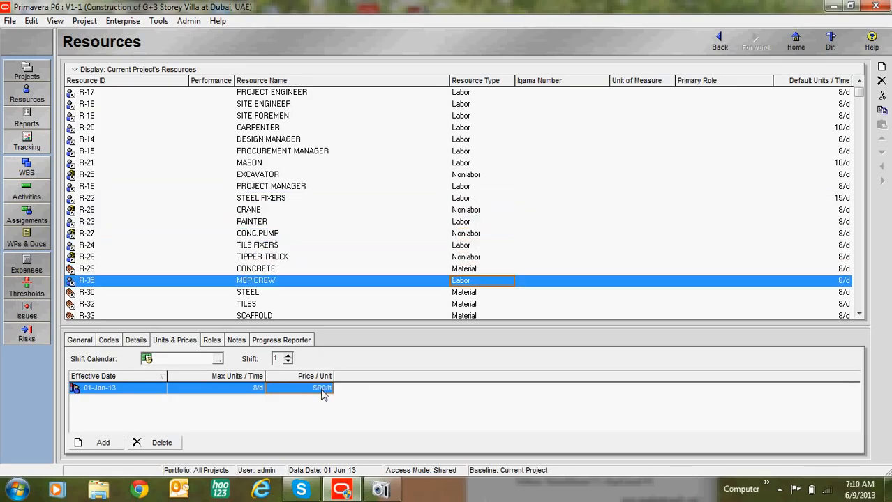
{"action": "key", "text": "Down"}
{"action": "key", "text": "Down"}
{"action": "key", "text": "Down"}
{"action": "key", "text": "Down"}
{"action": "key", "text": "Up"}
{"action": "key", "text": "Up"}
{"action": "key", "text": "Up"}
{"action": "key", "text": "Up"}
{"action": "key", "text": "Up"}
{"action": "key", "text": "Up"}
{"action": "key", "text": "Up"}
{"action": "key", "text": "Up"}
{"action": "key", "text": "Up"}
{"action": "key", "text": "Up"}
{"action": "key", "text": "Up"}
{"action": "key", "text": "Up"}
{"action": "key", "text": "Up"}
{"action": "key", "text": "Up"}
{"action": "key", "text": "Up"}
{"action": "key", "text": "Up"}
{"action": "key", "text": "Up"}
{"action": "key", "text": "Up"}
{"action": "key", "text": "Up"}
{"action": "key", "text": "Up"}
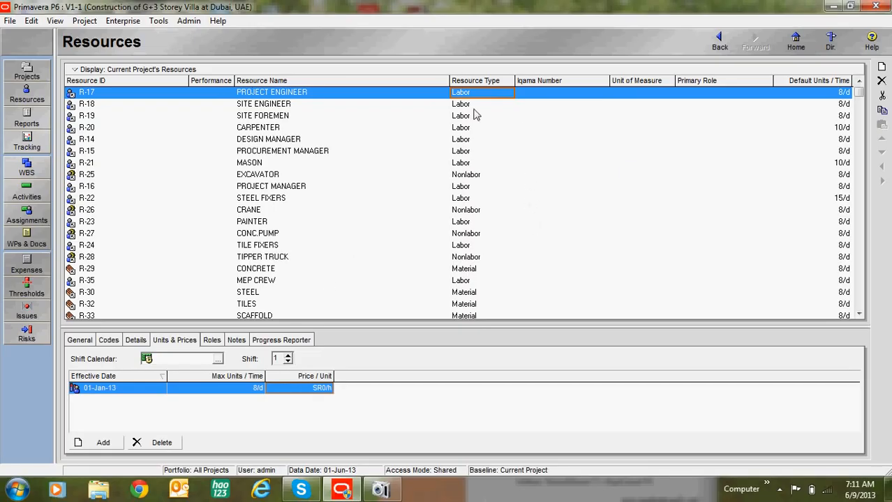
{"action": "key", "text": "Down"}
{"action": "key", "text": "Down"}
{"action": "left_click", "coordinate": [469, 140]}
{"action": "left_click", "coordinate": [468, 155]}
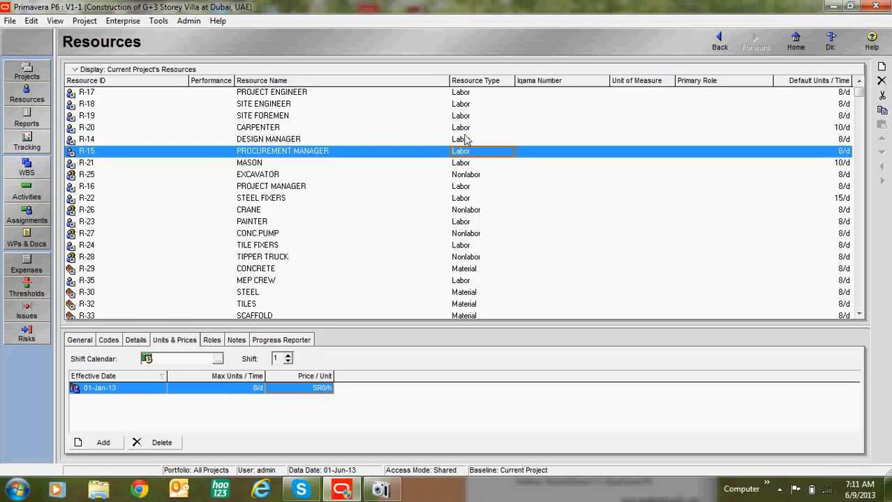
{"action": "left_click", "coordinate": [476, 96]}
{"action": "left_click", "coordinate": [459, 117]}
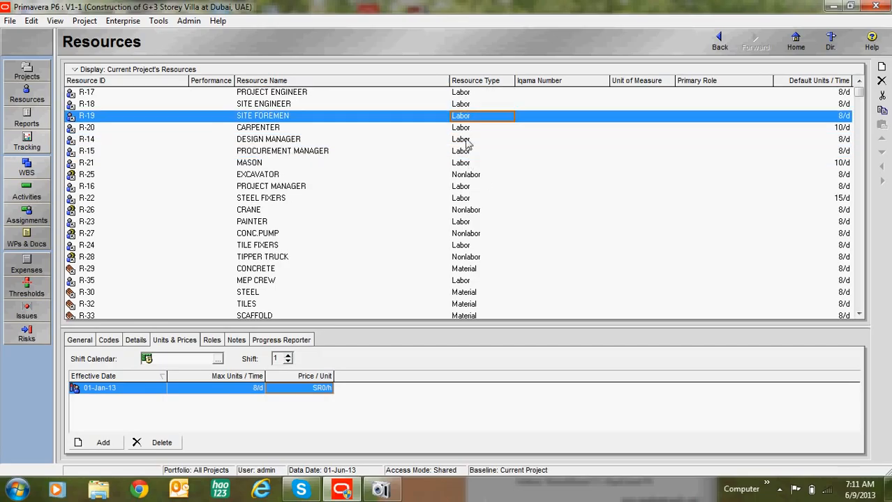
Set the price per unit to SR8/h for the Carpenter resource and SR7/h for Mason
{"action": "key", "text": "Down"}
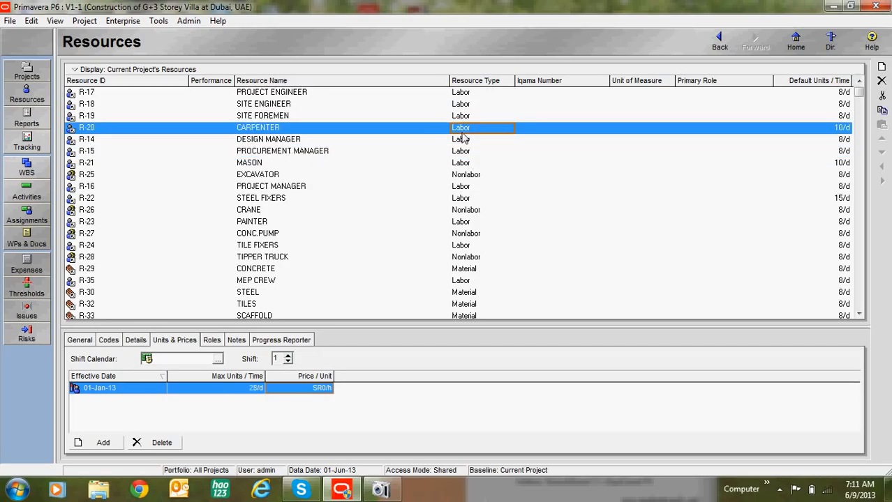
{"action": "left_click", "coordinate": [325, 387]}
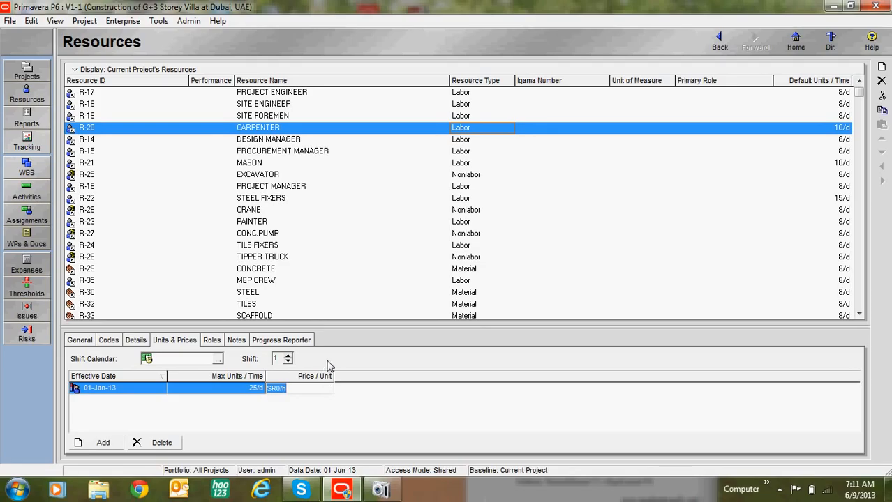
{"action": "type", "text": "8"}
{"action": "left_click", "coordinate": [465, 166]}
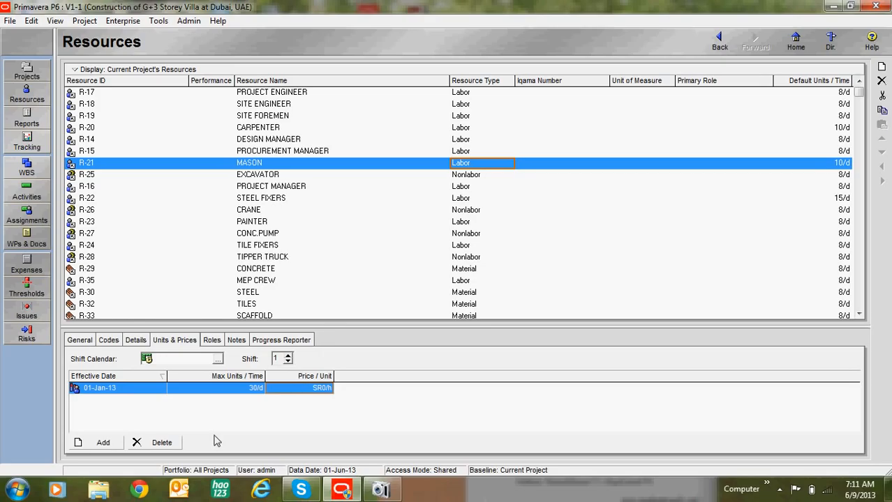
{"action": "left_click", "coordinate": [298, 396]}
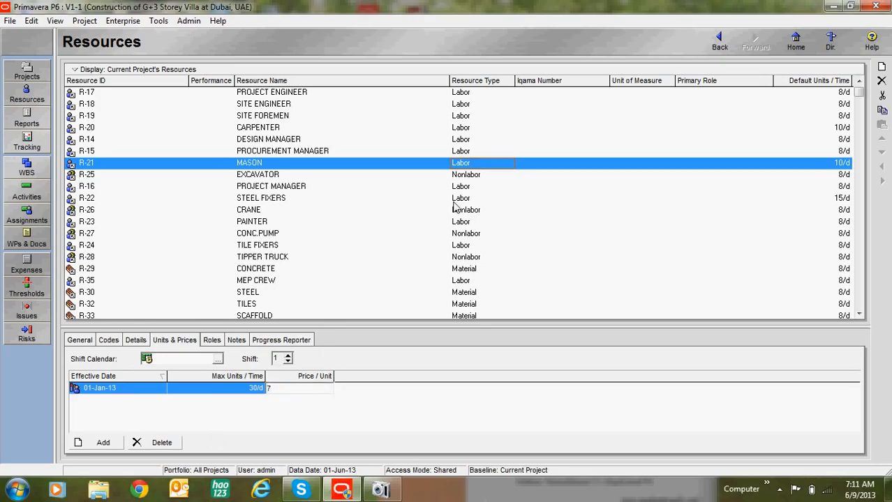
Set the price per unit to 40 for the Excavator resource and 8 for Steel Fixers
{"action": "left_click", "coordinate": [489, 178]}
{"action": "left_click", "coordinate": [324, 388]}
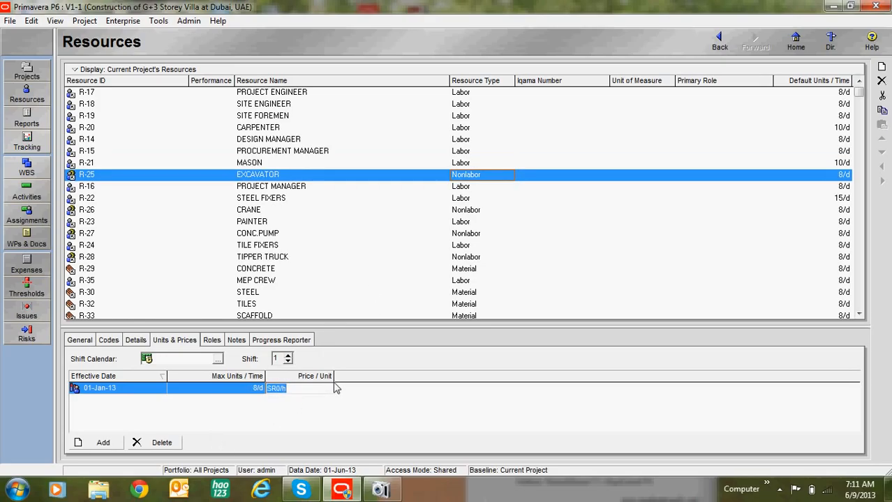
{"action": "type", "text": "40"}
{"action": "left_click", "coordinate": [463, 188]}
{"action": "left_click", "coordinate": [471, 199]}
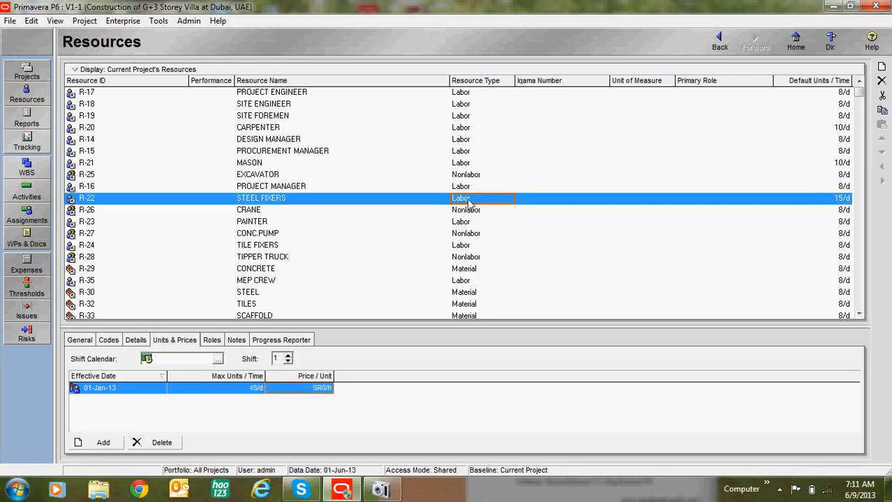
{"action": "left_click", "coordinate": [321, 390]}
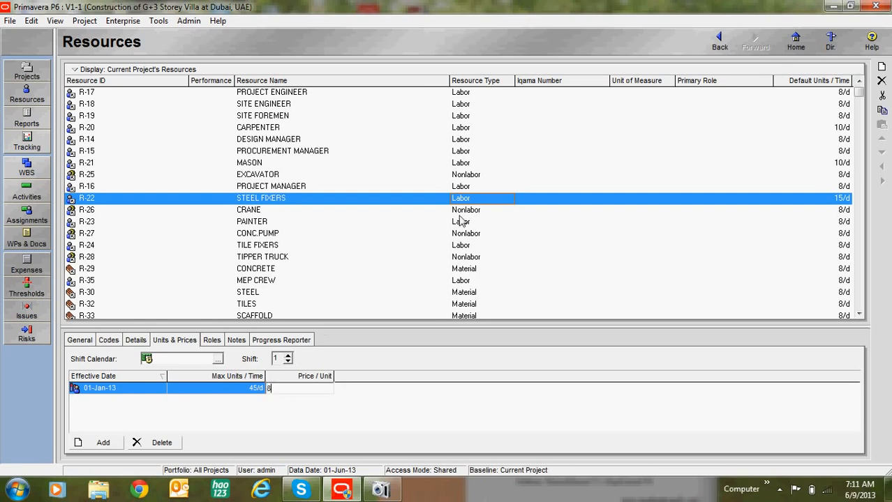
Set the price per unit to SR65/h for the Crane resource and SR4/h for Painter
{"action": "left_click", "coordinate": [464, 211]}
{"action": "left_click", "coordinate": [325, 390]}
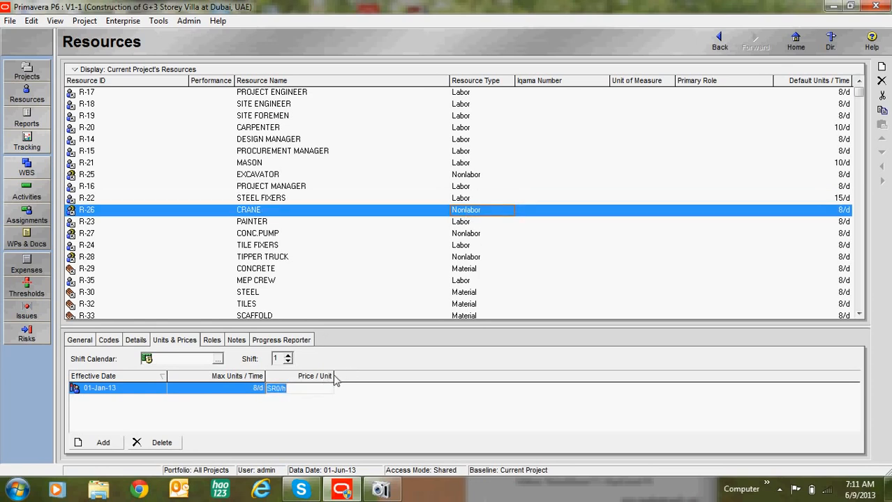
{"action": "type", "text": "65"}
{"action": "left_click", "coordinate": [467, 223]}
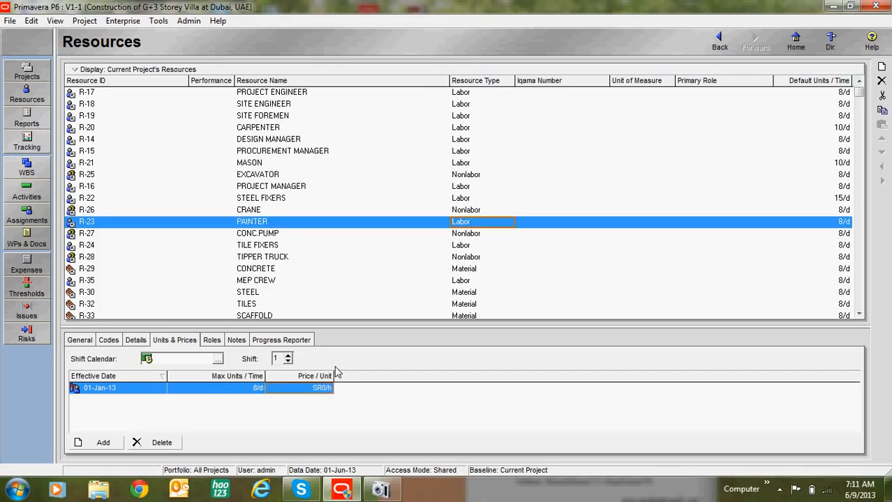
{"action": "left_click", "coordinate": [313, 391]}
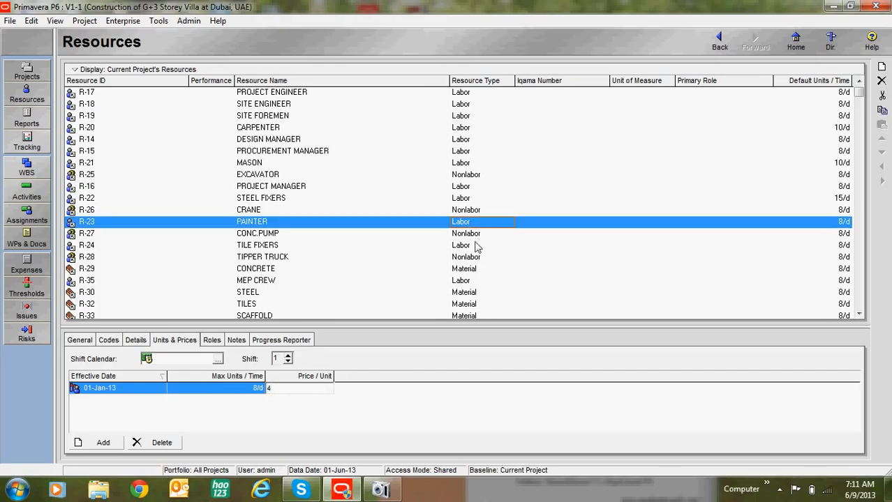
Set the price per unit to 9 for the Tile Fixers resource and 4 for Tipper Truck
{"action": "left_click", "coordinate": [472, 247]}
{"action": "left_click", "coordinate": [323, 388]}
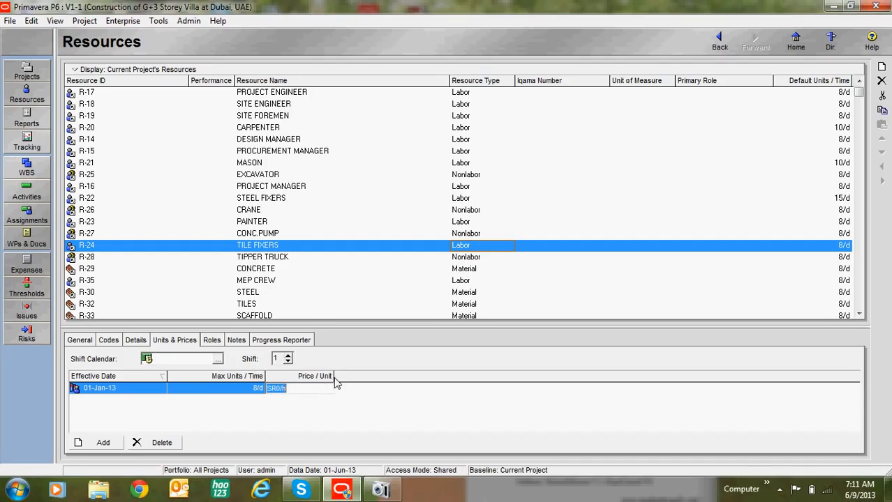
{"action": "type", "text": "9"}
{"action": "left_click", "coordinate": [476, 259]}
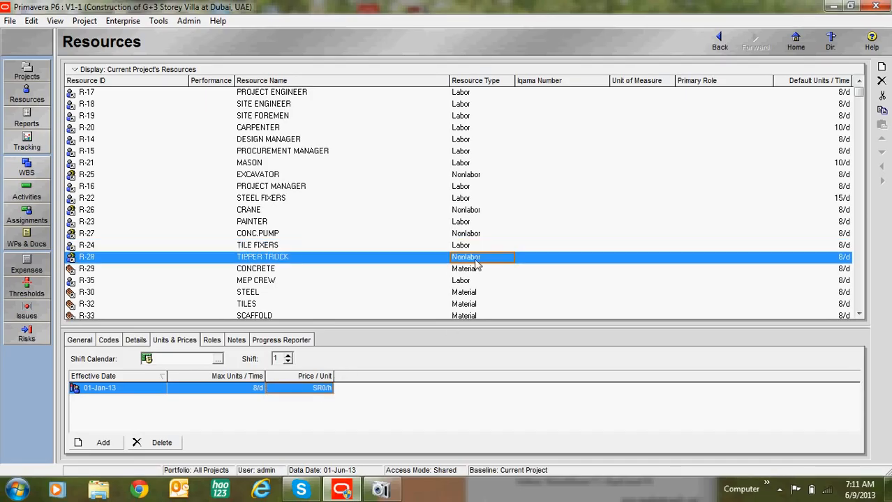
{"action": "left_click", "coordinate": [313, 391]}
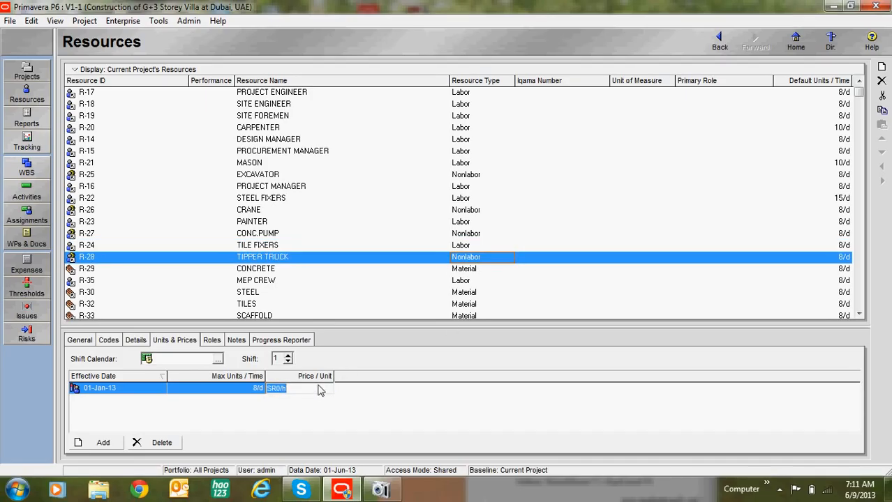
{"action": "type", "text": "4"}
Check the prices per unit of the resources from Painter back up to Procurement Manager
{"action": "left_click", "coordinate": [465, 221]}
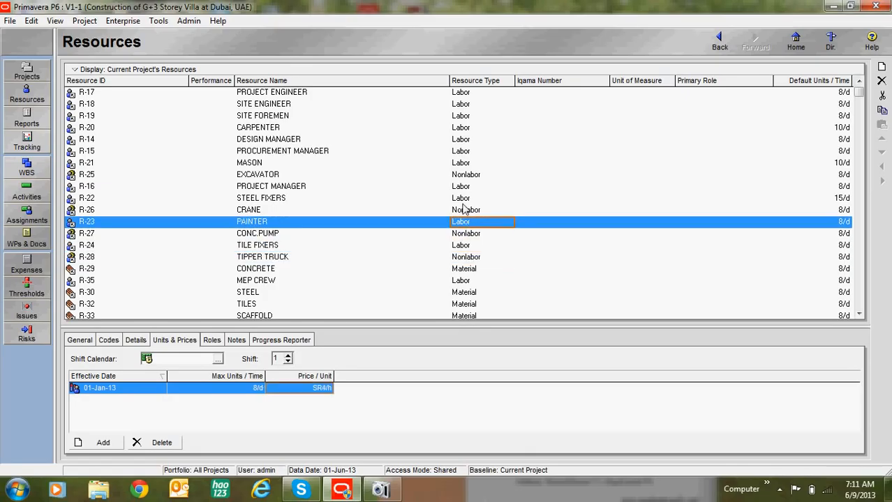
{"action": "key", "text": "Up"}
{"action": "key", "text": "Up"}
{"action": "key", "text": "Up"}
{"action": "key", "text": "Up"}
{"action": "key", "text": "Up"}
{"action": "key", "text": "Up"}
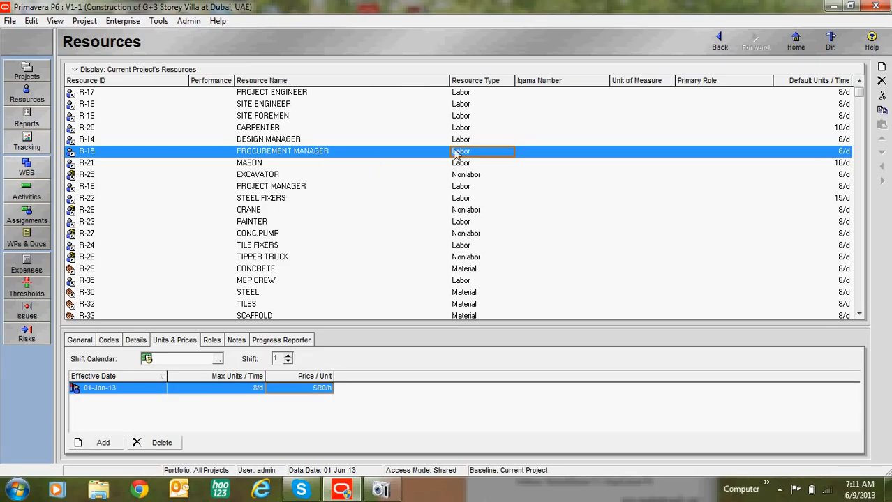
Recalculate the project's assignment costs with the new resource prices, without synchronizing the overtime factor
{"action": "left_click", "coordinate": [158, 21]}
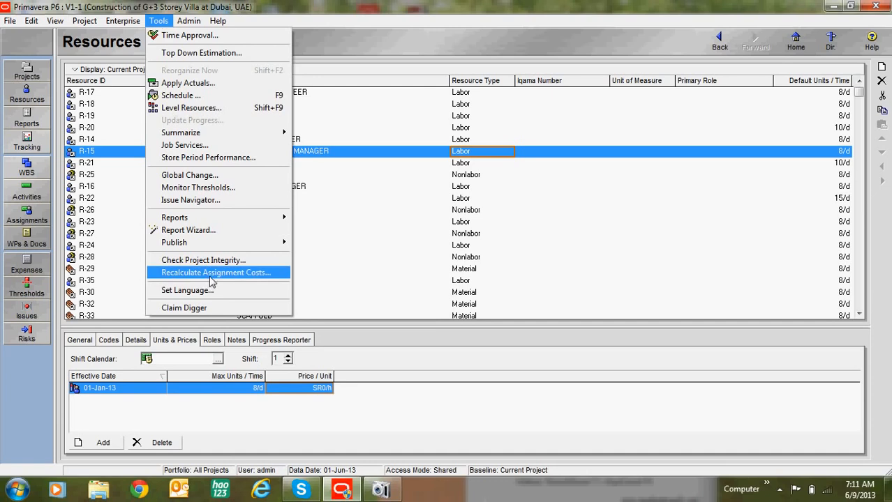
{"action": "left_click", "coordinate": [210, 275]}
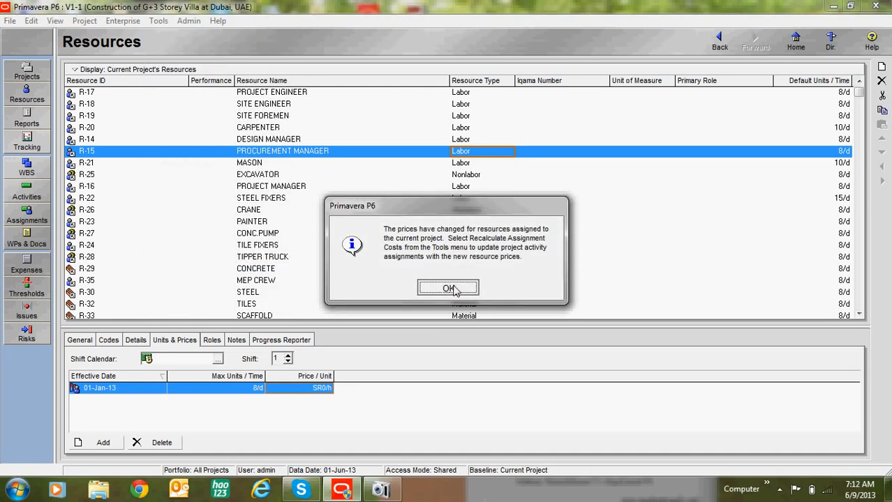
{"action": "left_click", "coordinate": [449, 289]}
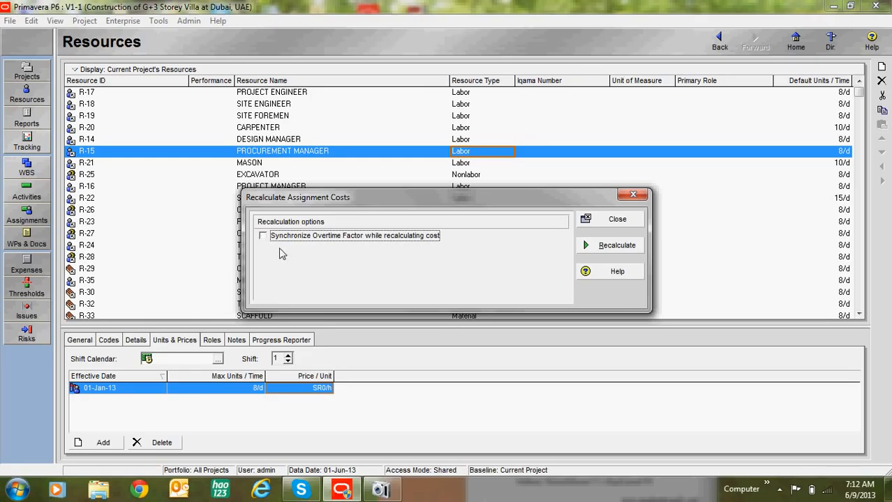
{"action": "left_click", "coordinate": [611, 246]}
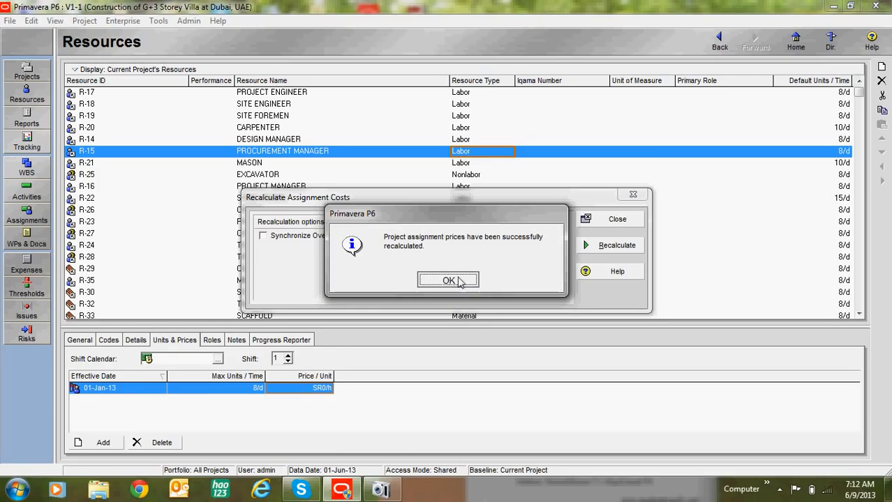
{"action": "left_click", "coordinate": [460, 282]}
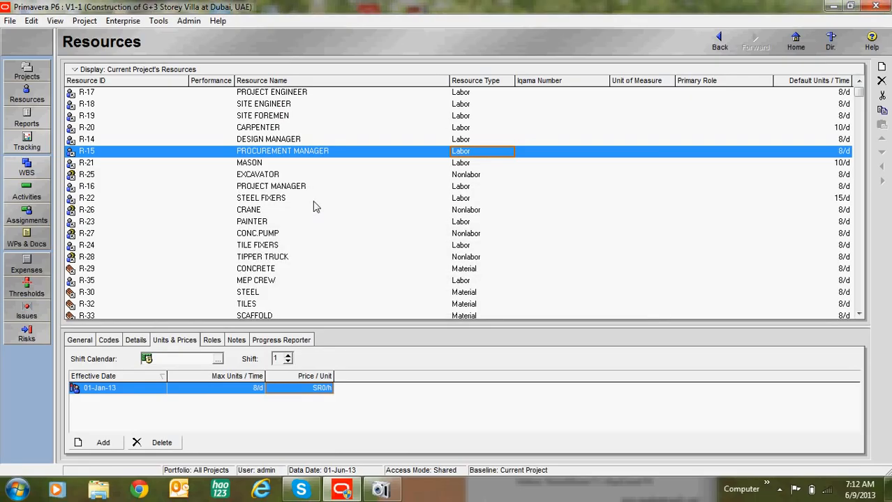
Return to the activities, show the resources assigned to Structure works A1160, and widen the activity table beside the Gantt chart
{"action": "left_click", "coordinate": [35, 197]}
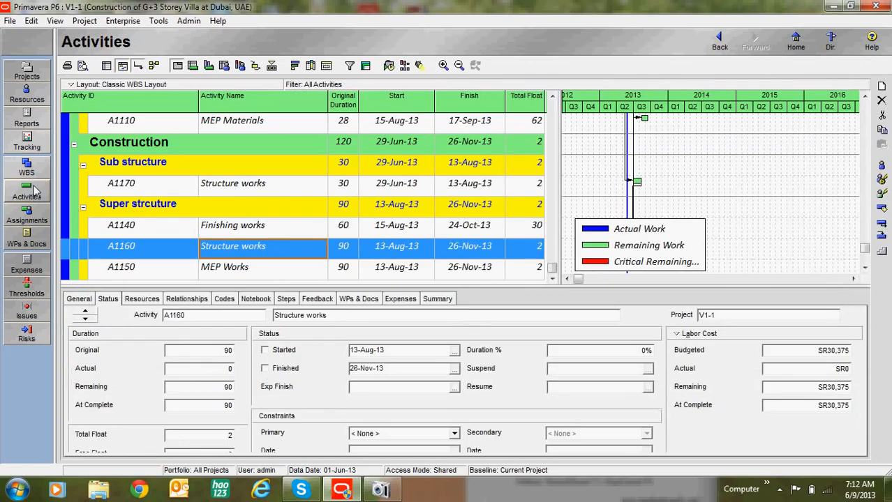
{"action": "left_click", "coordinate": [155, 300]}
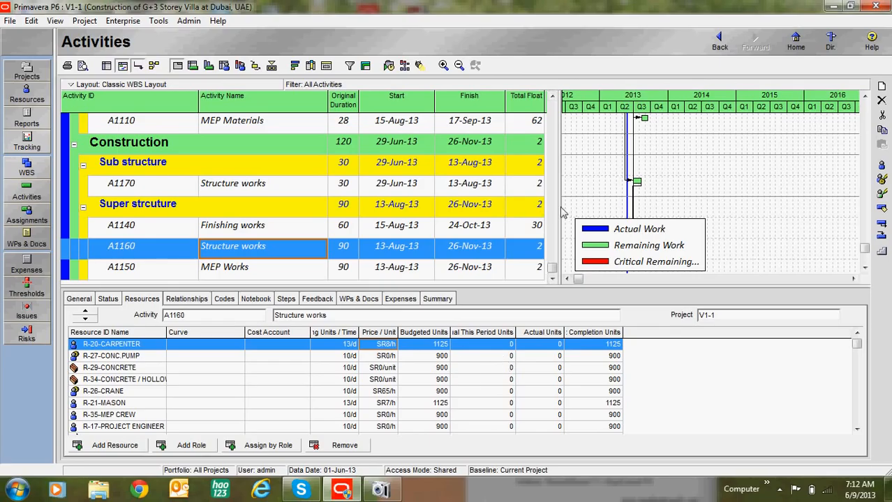
{"action": "left_click_drag", "start_coordinate": [631, 217], "coordinate": [647, 220]}
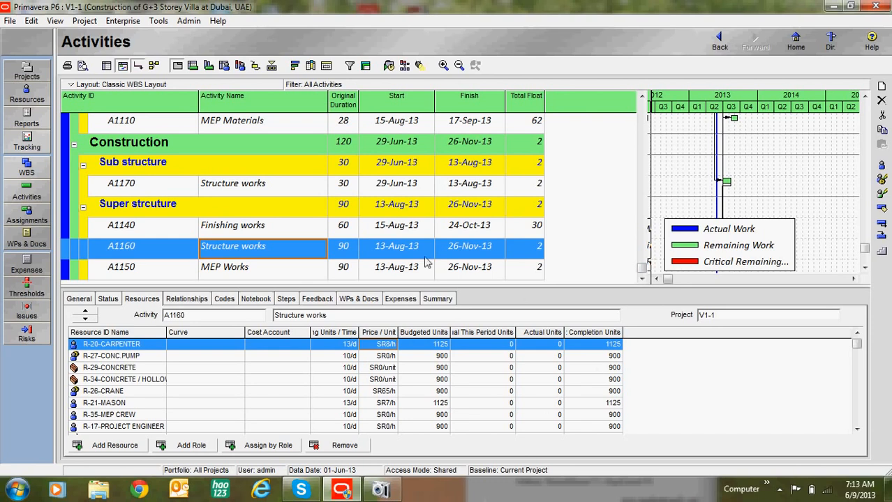
Show the expenses of activity A1000, Stuctural drawings, under Shop drawing submission & approval
{"action": "left_click", "coordinate": [400, 300]}
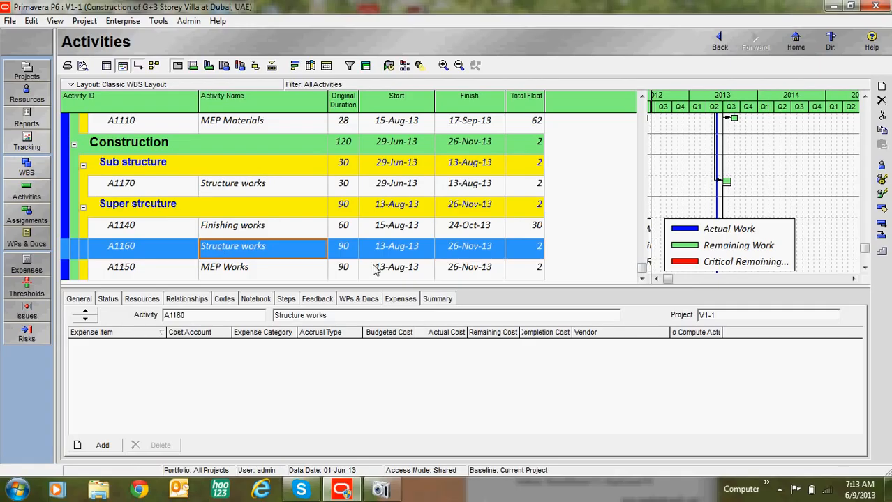
{"action": "scroll", "coordinate": [325, 220], "scroll_direction": "up", "scroll_amount": 2}
{"action": "scroll", "coordinate": [277, 261], "scroll_direction": "down", "scroll_amount": 1}
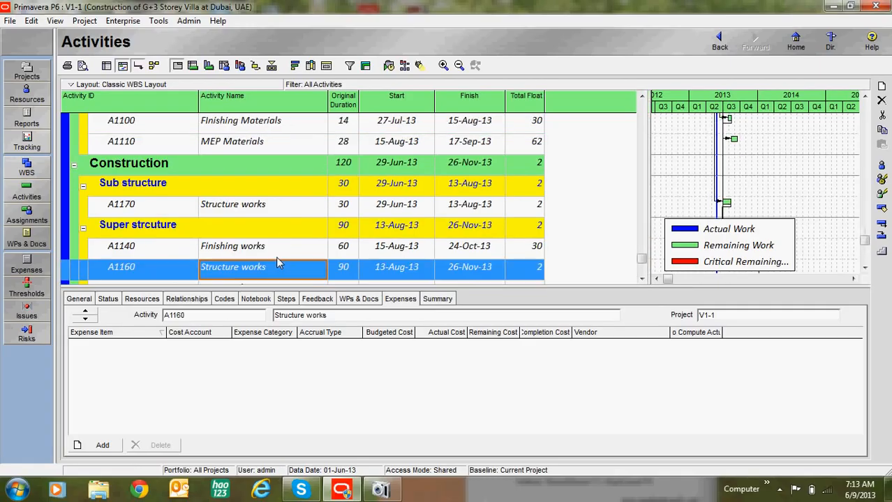
{"action": "scroll", "coordinate": [276, 256], "scroll_direction": "up", "scroll_amount": 4}
{"action": "scroll", "coordinate": [236, 245], "scroll_direction": "up", "scroll_amount": 6}
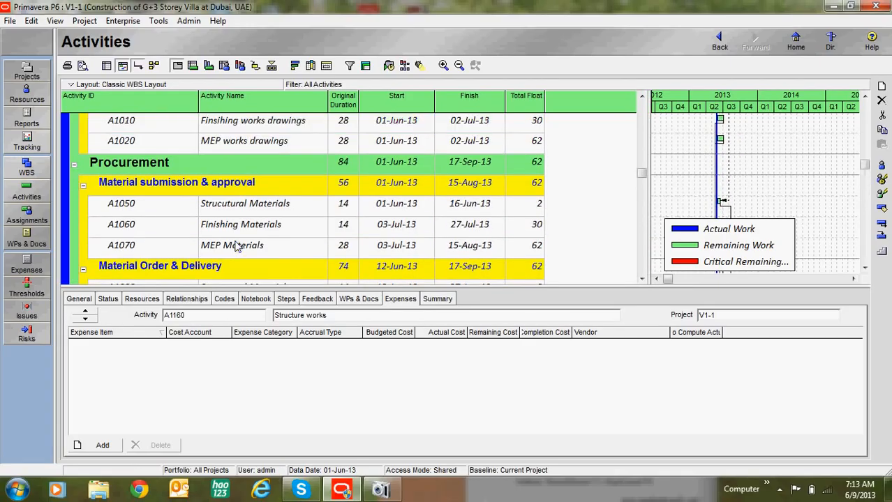
{"action": "scroll", "coordinate": [236, 250], "scroll_direction": "up", "scroll_amount": 7}
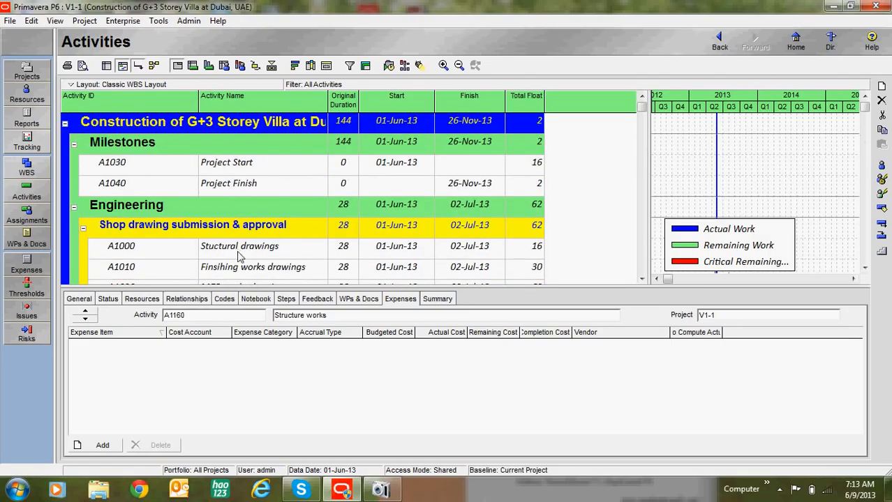
{"action": "scroll", "coordinate": [237, 256], "scroll_direction": "down", "scroll_amount": 2}
{"action": "left_click", "coordinate": [253, 210]}
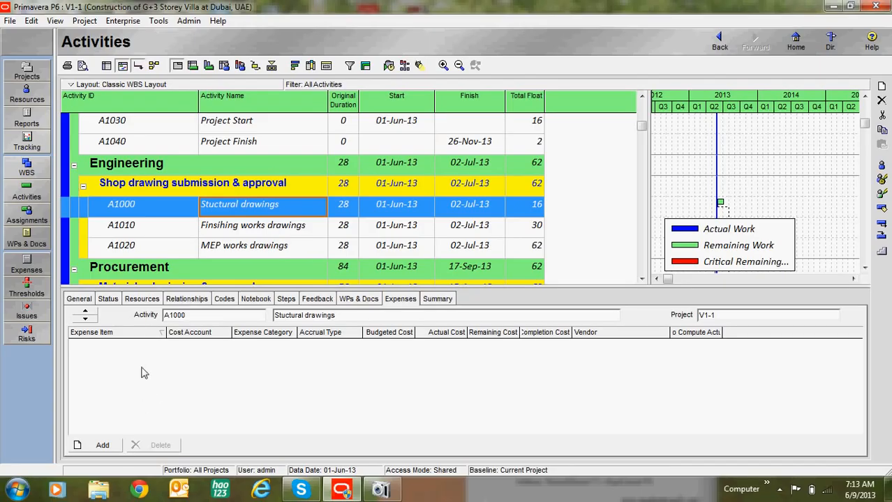
Add an expense item to Stuctural drawings A1000 with a budgeted cost of SR25,000
{"action": "left_click", "coordinate": [104, 447]}
{"action": "left_click", "coordinate": [320, 346]}
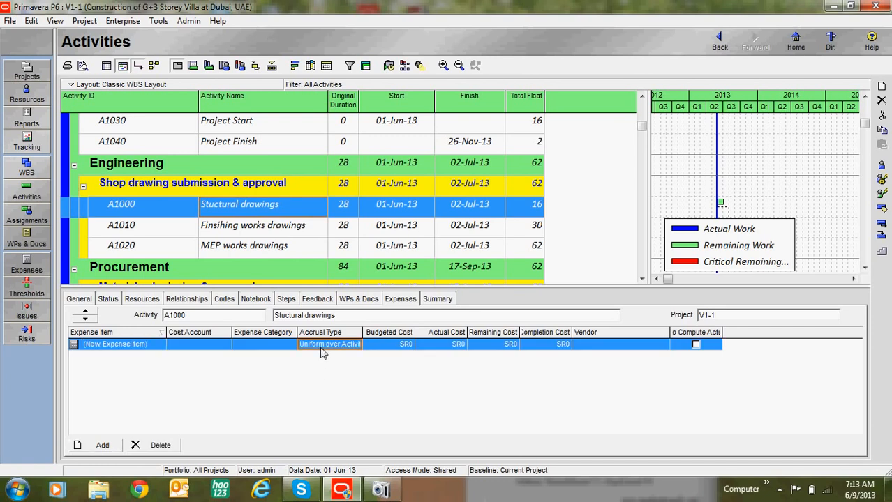
{"action": "left_click", "coordinate": [370, 349]}
{"action": "left_click", "coordinate": [375, 351]}
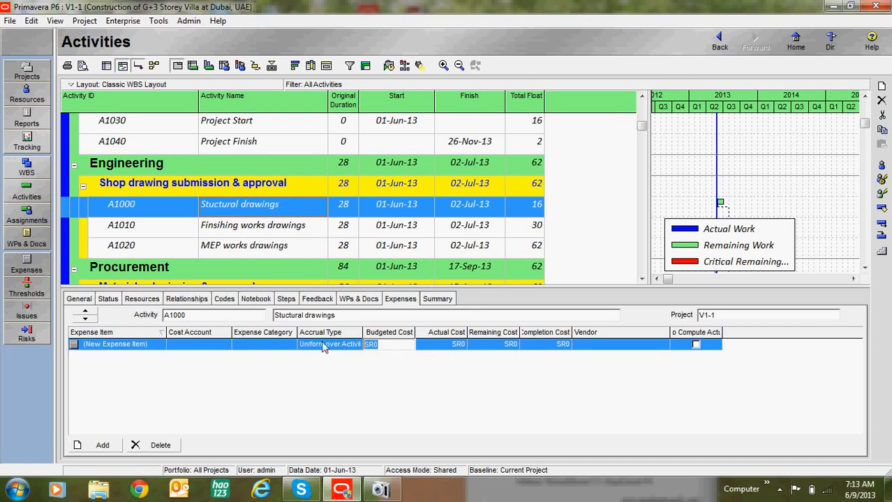
{"action": "type", "text": "25,000"}
{"action": "left_click", "coordinate": [435, 349]}
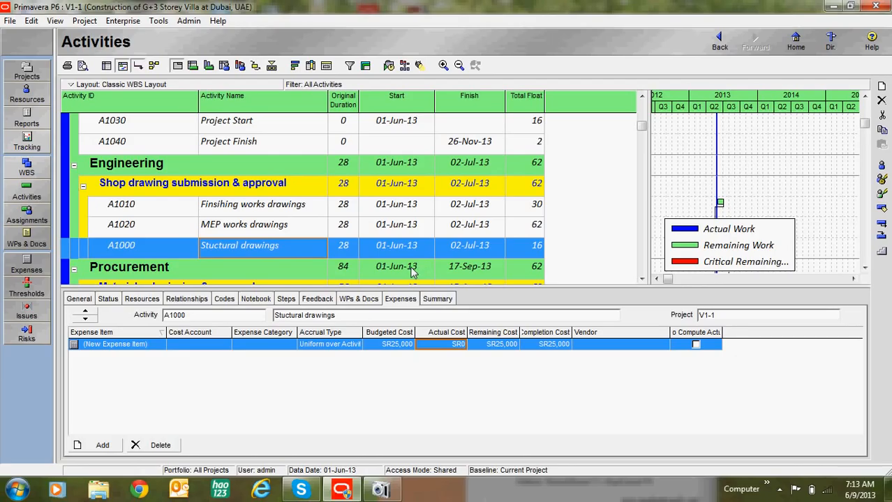
Check the expenses of Finsihing works drawings A1010, and recheck those of Stuctural drawings A1000
{"action": "left_click", "coordinate": [408, 213]}
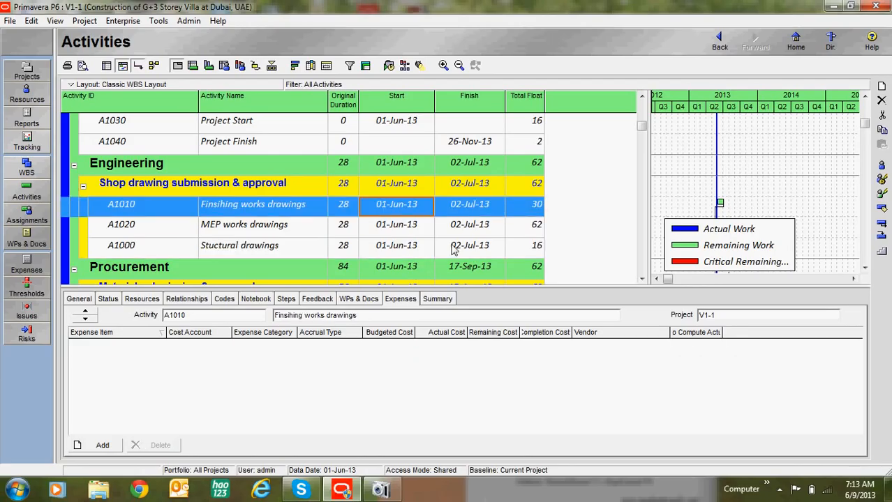
{"action": "scroll", "coordinate": [288, 216], "scroll_direction": "up", "scroll_amount": 2}
{"action": "scroll", "coordinate": [287, 221], "scroll_direction": "down", "scroll_amount": 1}
{"action": "scroll", "coordinate": [288, 223], "scroll_direction": "down", "scroll_amount": 1}
{"action": "left_click", "coordinate": [395, 246]}
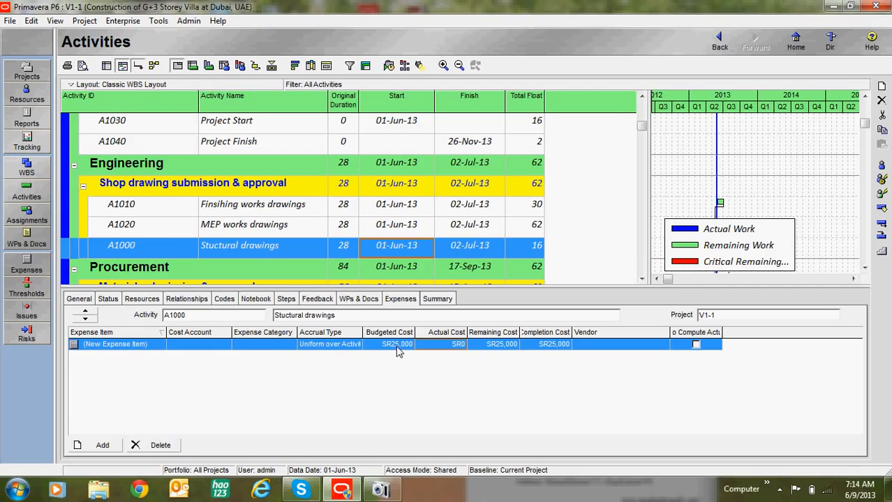
Add an expense item to MEP works drawings A1020 with a budgeted cost of SR15,000
{"action": "left_click", "coordinate": [406, 233]}
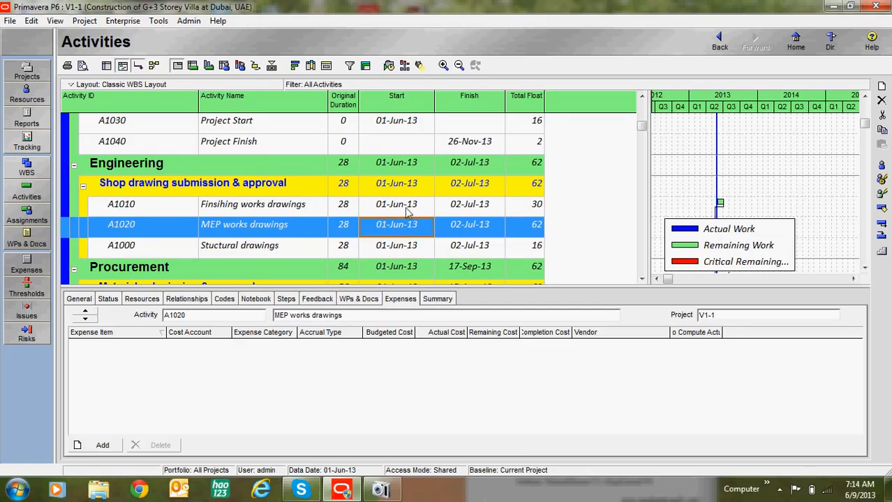
{"action": "left_click", "coordinate": [408, 209]}
{"action": "left_click", "coordinate": [404, 230]}
{"action": "left_click", "coordinate": [101, 446]}
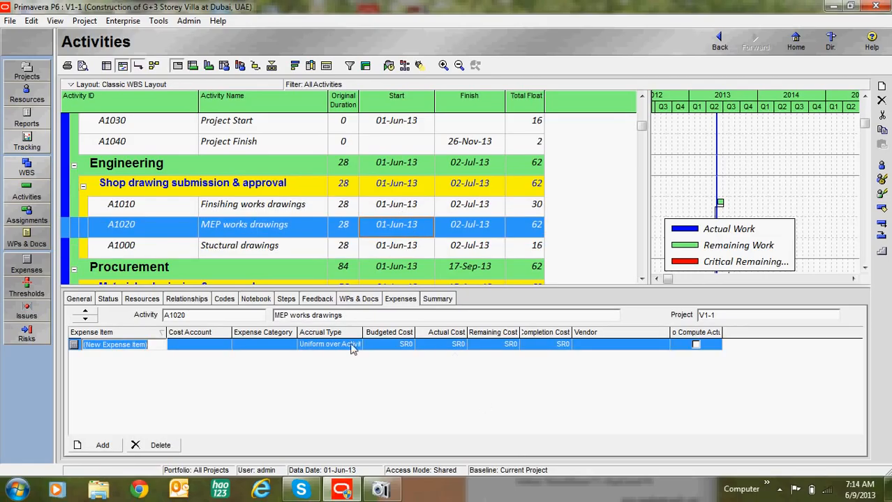
{"action": "left_click", "coordinate": [402, 346]}
{"action": "type", "text": "1"}
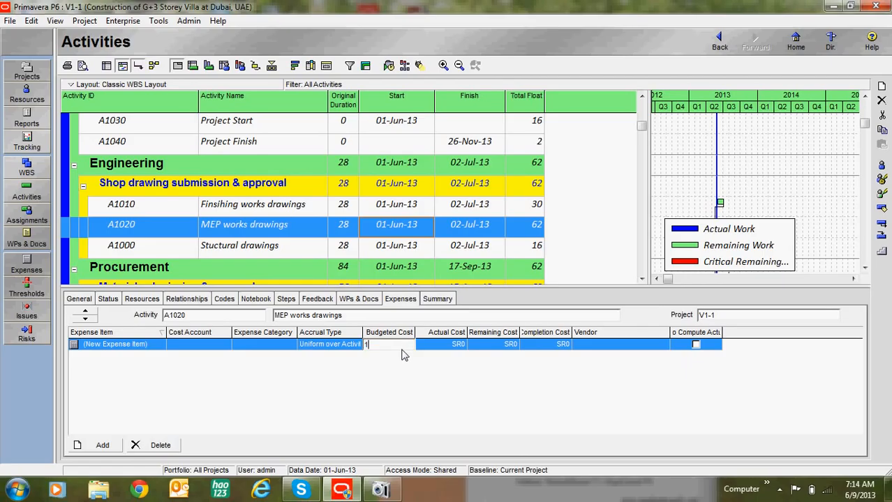
{"action": "type", "text": "5000"}
Add an expense item to Finsihing works drawings A1010 with a budgeted cost of SR28,000
{"action": "left_click", "coordinate": [409, 211]}
{"action": "left_click", "coordinate": [105, 447]}
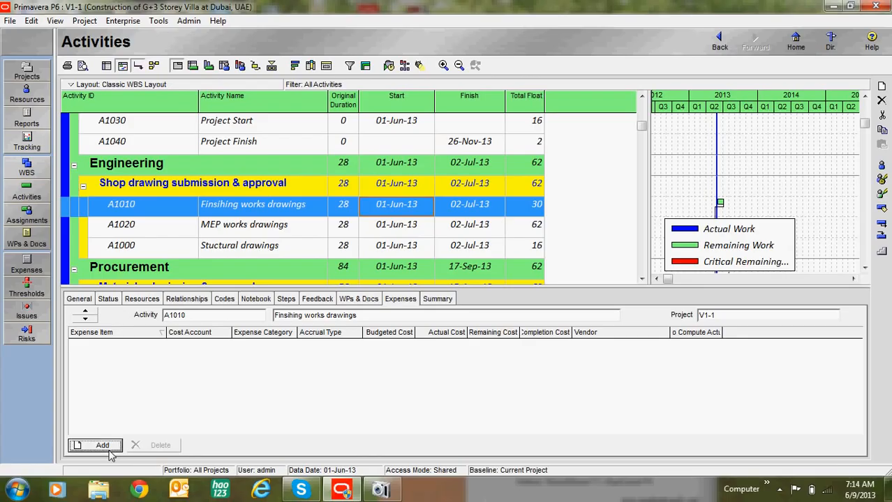
{"action": "left_click", "coordinate": [395, 348]}
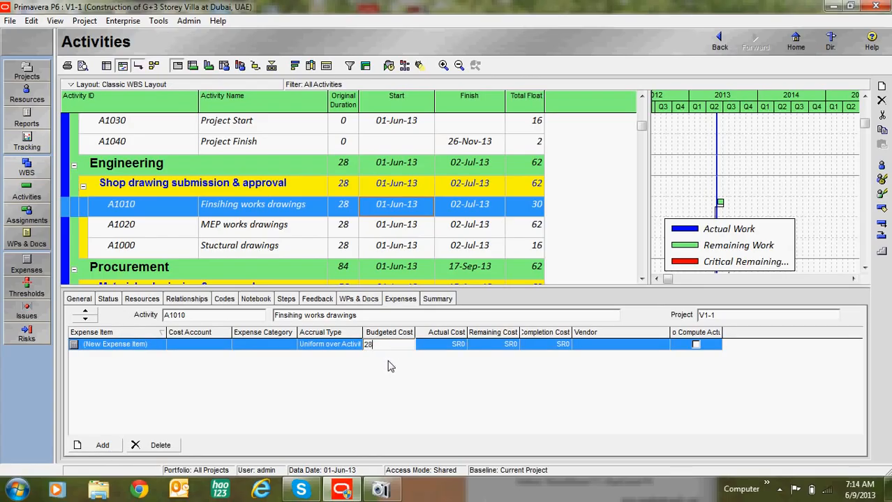
{"action": "left_click", "coordinate": [406, 237]}
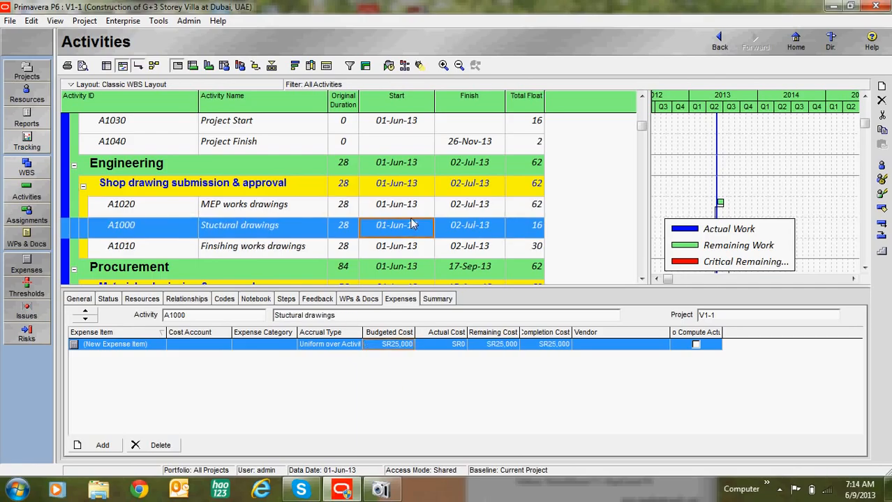
Review the expense items entered for the Stuctural drawings A1000 and MEP works drawings A1020 activities
{"action": "left_click", "coordinate": [410, 214]}
{"action": "left_click", "coordinate": [410, 224]}
{"action": "key", "text": "Up"}
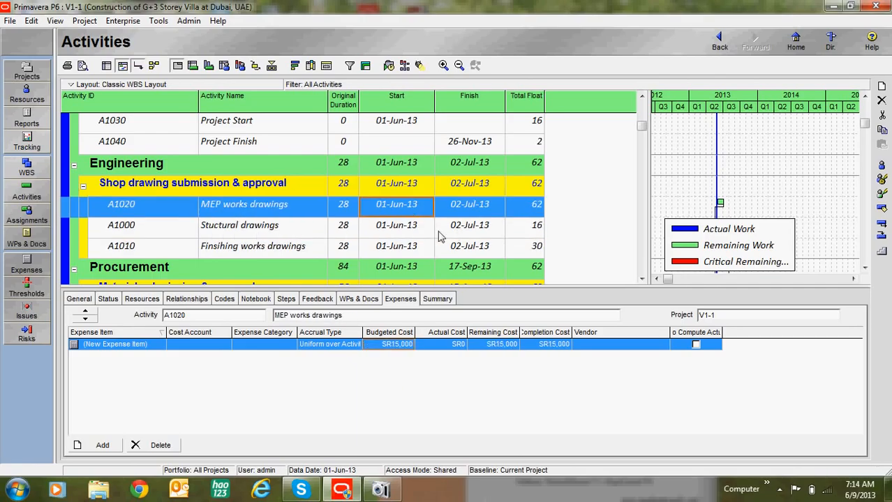
{"action": "scroll", "coordinate": [488, 251], "scroll_direction": "down", "scroll_amount": 1}
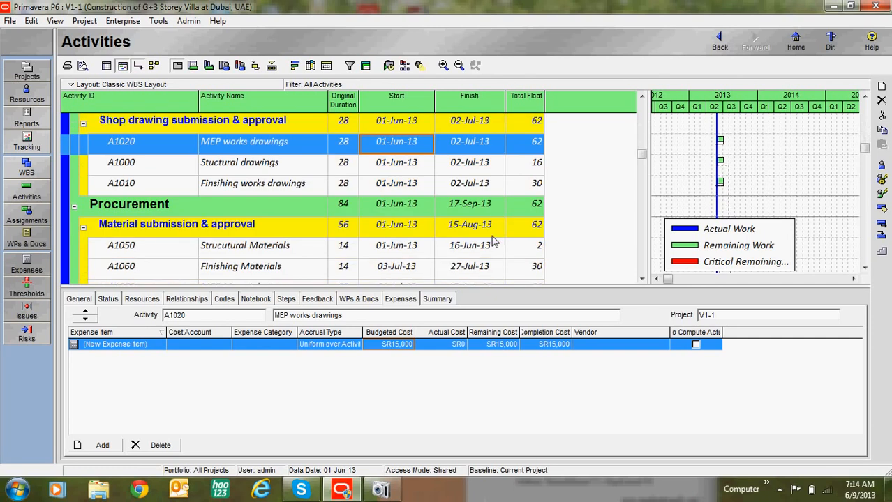
Add the Budgeted Expense Cost and Budgeted Labor Cost columns after Total Float in the activity table's column selection
{"action": "left_click", "coordinate": [312, 66]}
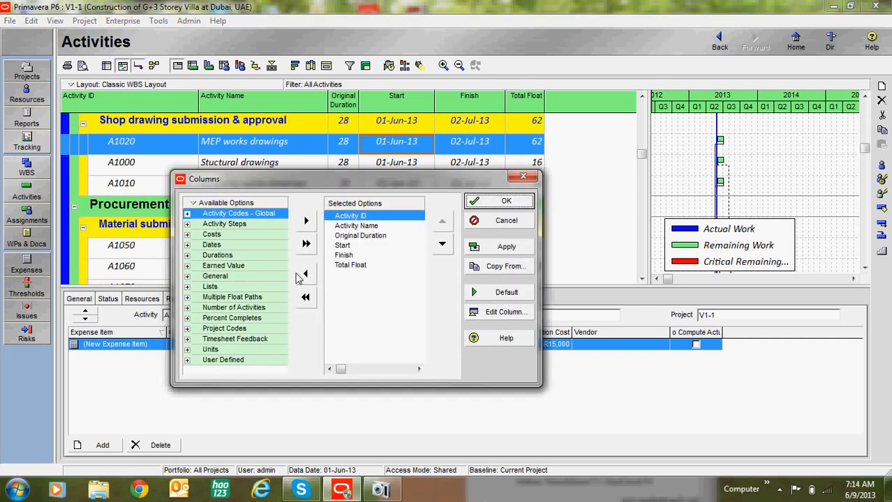
{"action": "left_click", "coordinate": [344, 266]}
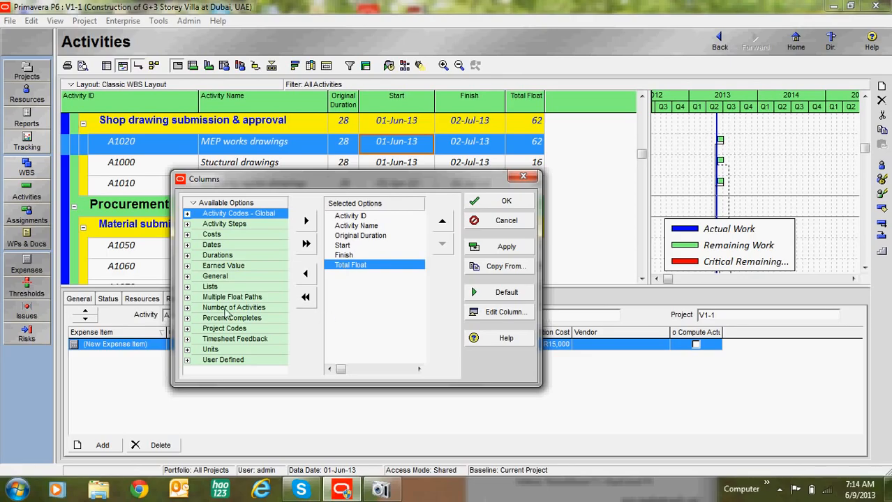
{"action": "double_click", "coordinate": [198, 235]}
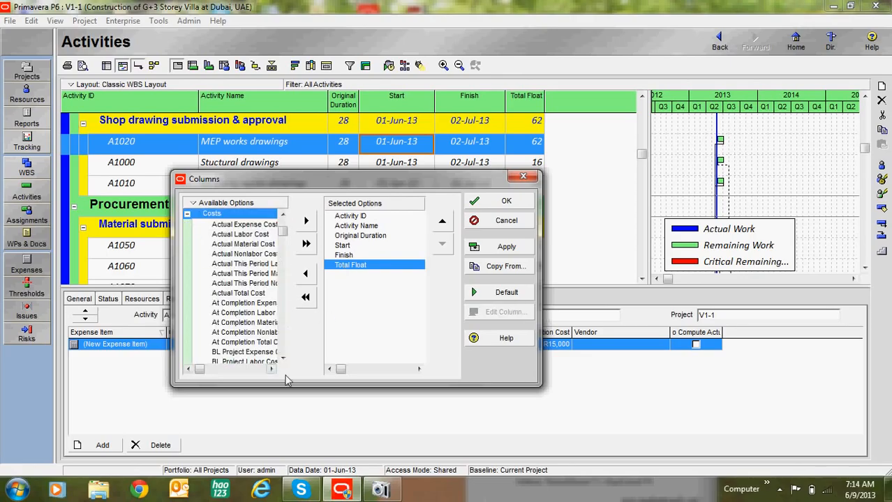
{"action": "left_click", "coordinate": [273, 370]}
{"action": "left_click", "coordinate": [273, 369]}
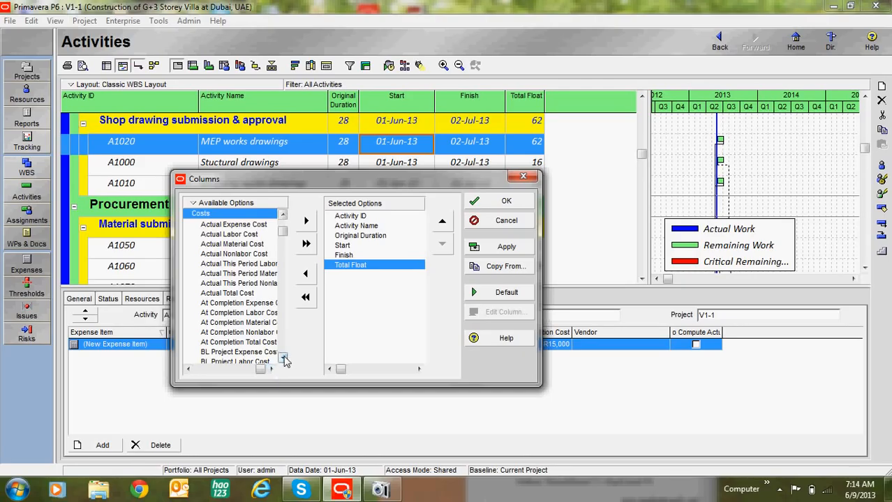
{"action": "left_click", "coordinate": [282, 358]}
{"action": "left_click", "coordinate": [283, 358]}
{"action": "left_click_drag", "start_coordinate": [282, 358], "coordinate": [283, 358]}
{"action": "left_click", "coordinate": [236, 254]}
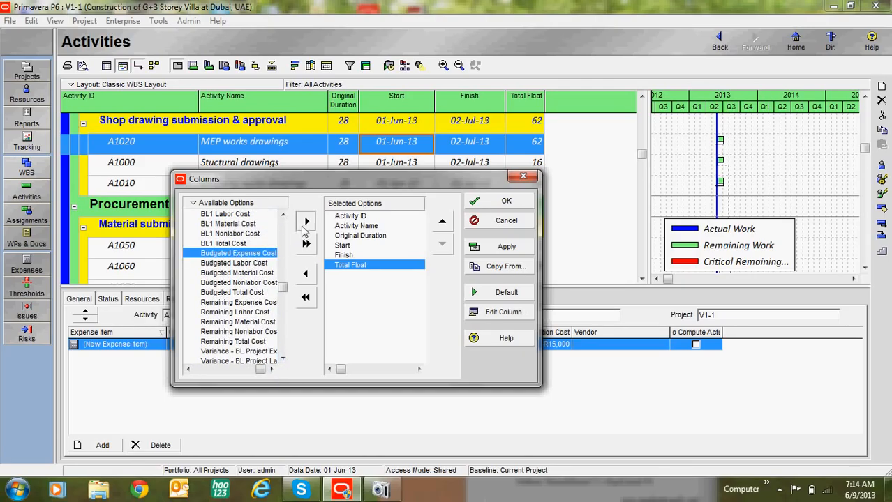
{"action": "left_click", "coordinate": [306, 220]}
{"action": "left_click", "coordinate": [306, 220]}
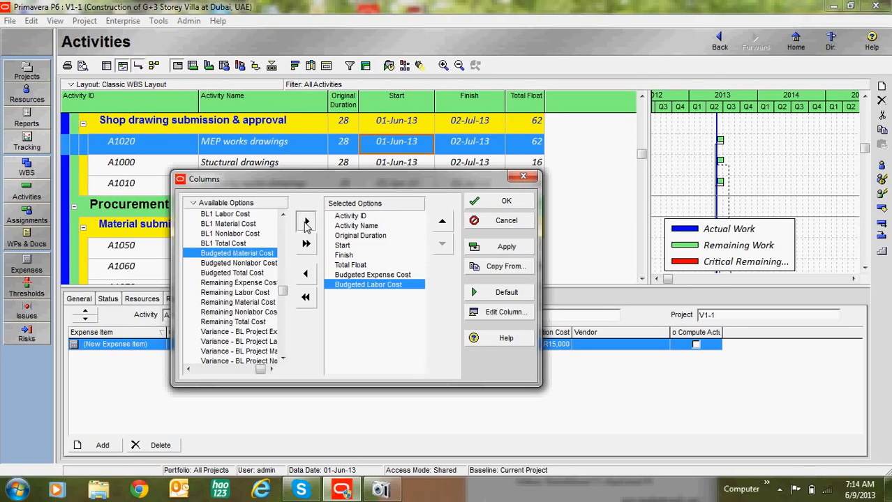
Add the Budgeted Material Cost, Budgeted Nonlabor Cost and Budgeted Total Cost columns and apply the column selection
{"action": "left_click", "coordinate": [306, 220]}
{"action": "left_click", "coordinate": [305, 222]}
{"action": "left_click", "coordinate": [306, 222]}
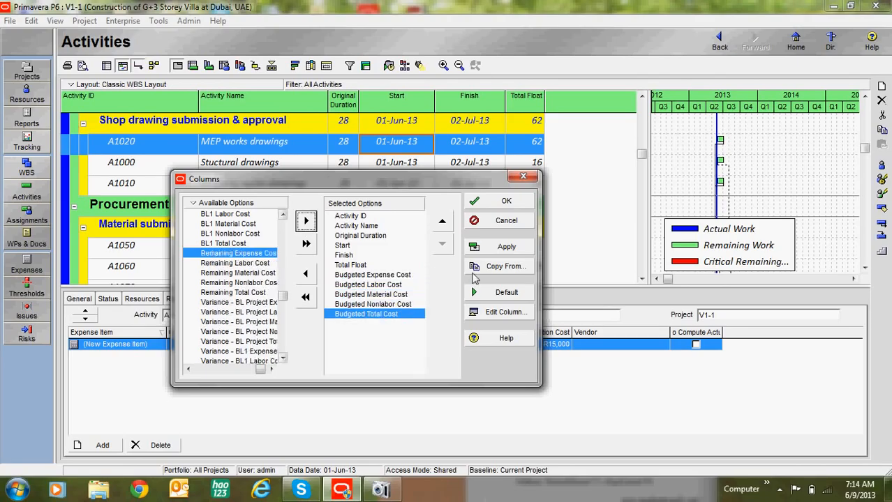
{"action": "left_click", "coordinate": [479, 247]}
{"action": "left_click", "coordinate": [497, 202]}
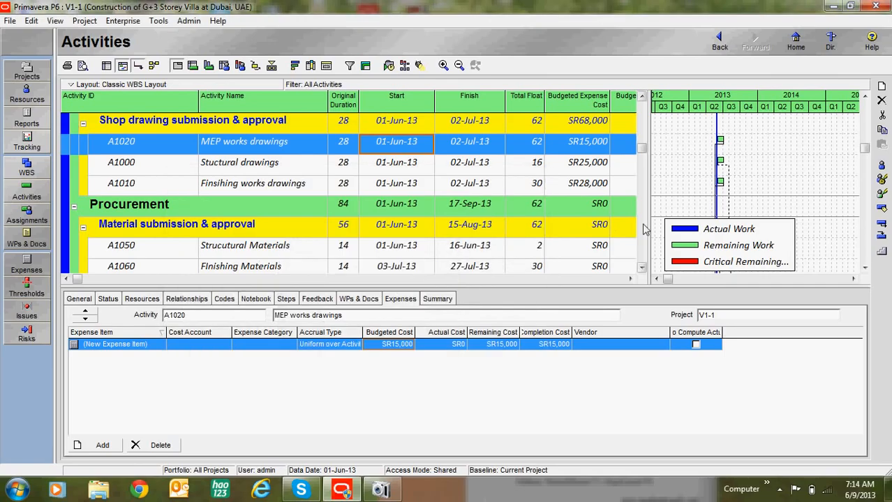
Widen the activity table across the Gantt chart and review the budgeted cost columns down to the last activities
{"action": "left_click_drag", "start_coordinate": [648, 221], "coordinate": [839, 219]}
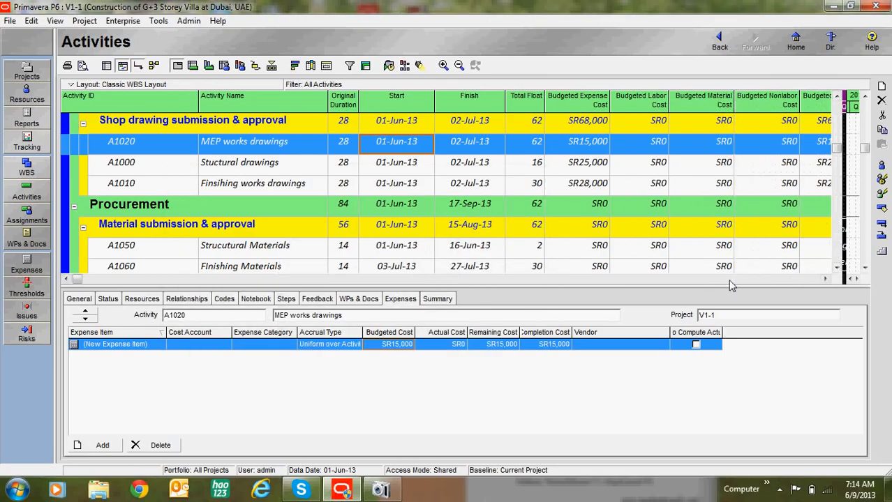
{"action": "left_click", "coordinate": [825, 278]}
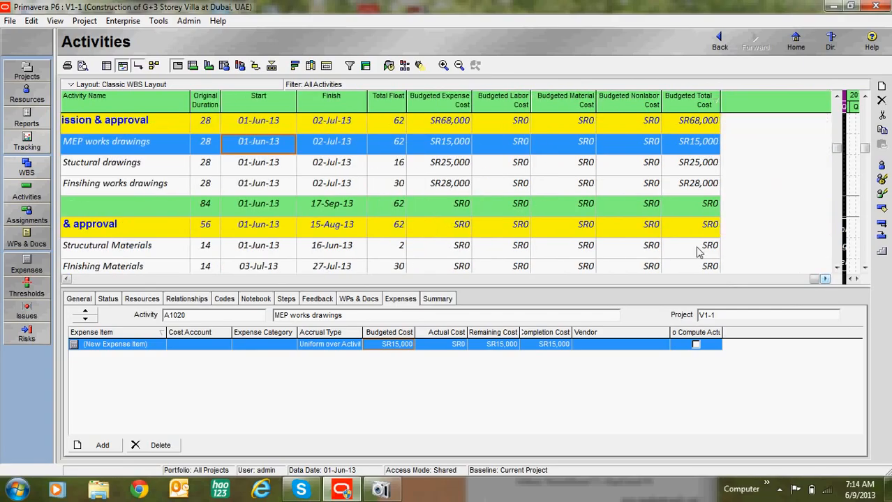
{"action": "scroll", "coordinate": [604, 230], "scroll_direction": "down", "scroll_amount": 2}
{"action": "scroll", "coordinate": [604, 230], "scroll_direction": "up", "scroll_amount": 2}
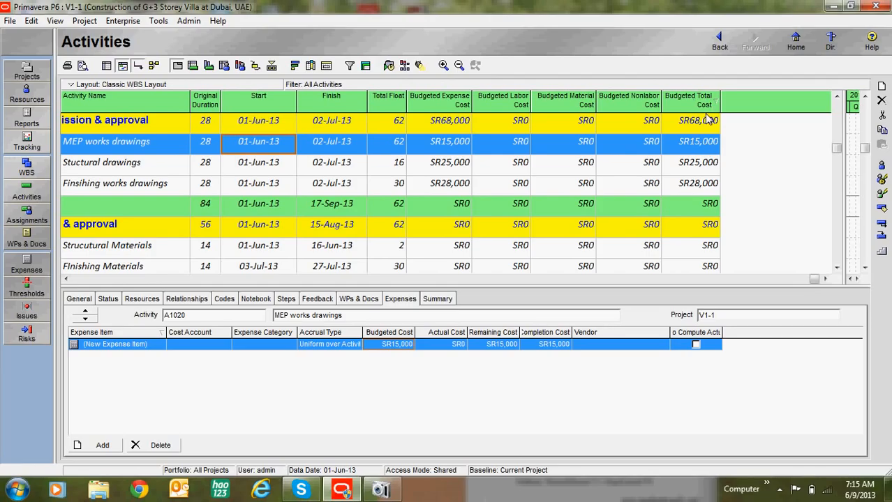
{"action": "left_click", "coordinate": [836, 267]}
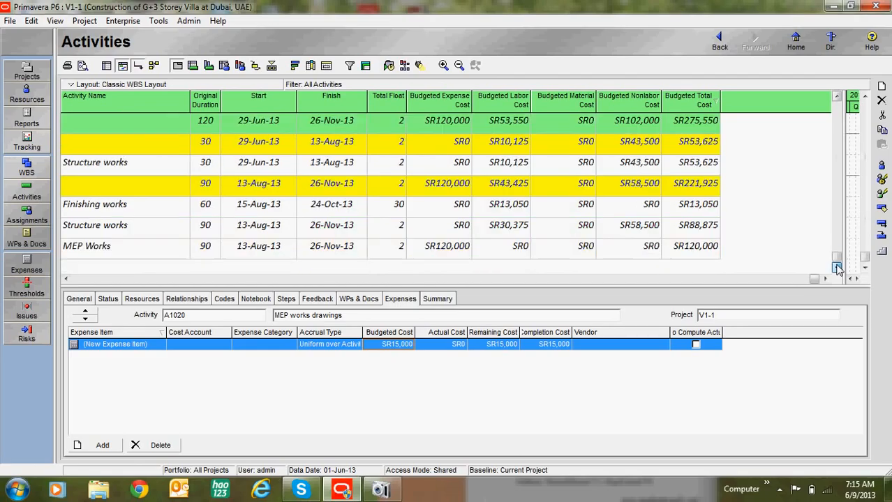
Verify the budgeted total cost of Structure works A1160 by adding 58500 and 30375 in Calculator, and close Calculator
{"action": "left_click", "coordinate": [268, 229]}
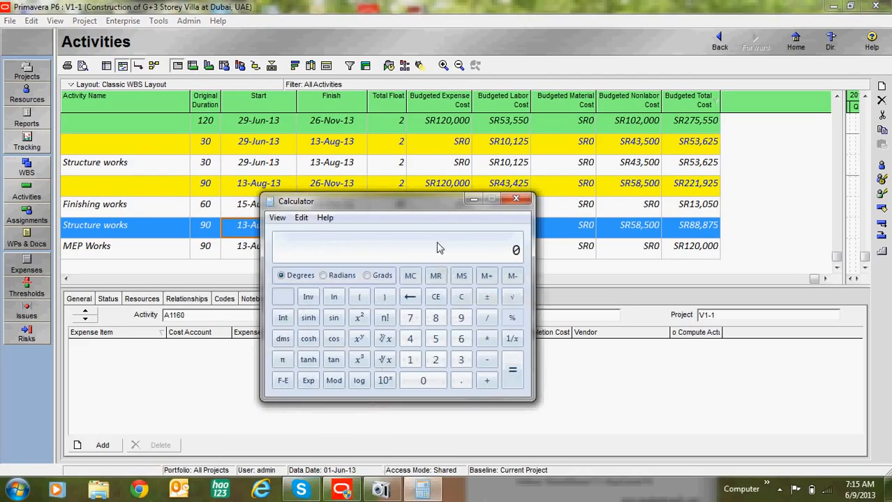
{"action": "left_click_drag", "start_coordinate": [432, 204], "coordinate": [380, 164]}
{"action": "left_click", "coordinate": [384, 293]}
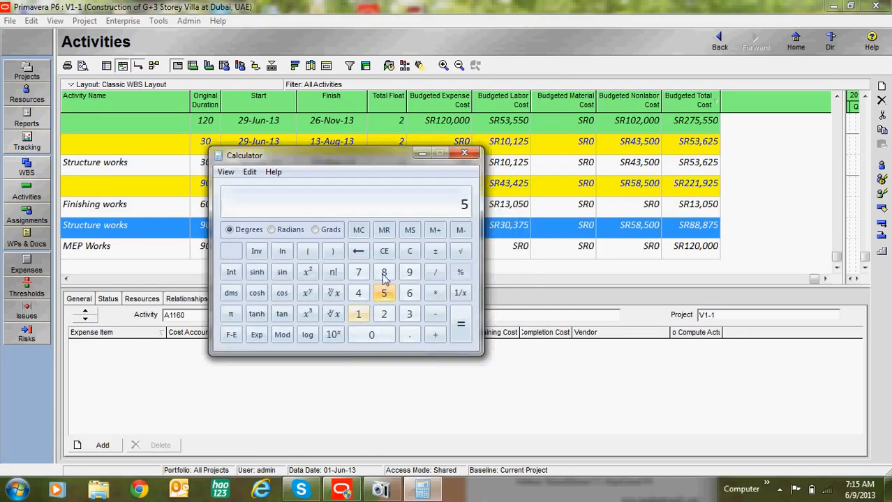
{"action": "left_click", "coordinate": [384, 272]}
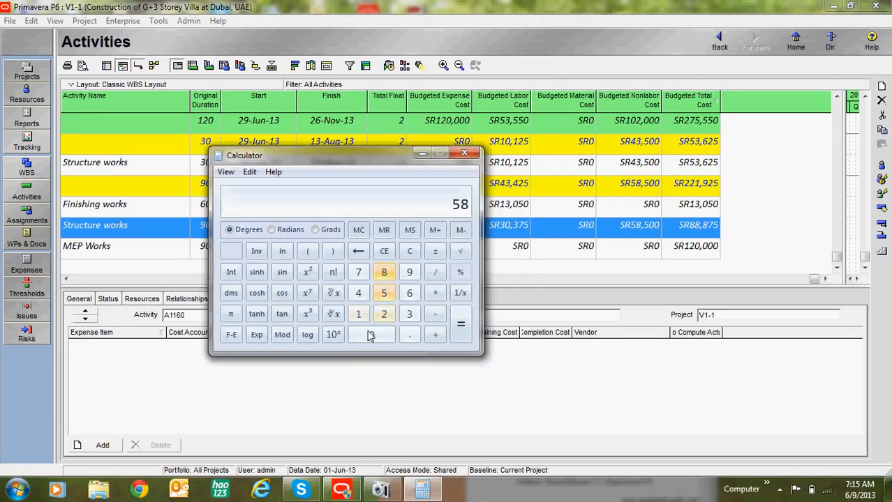
{"action": "left_click", "coordinate": [384, 293]}
{"action": "left_click", "coordinate": [371, 335]}
{"action": "left_click", "coordinate": [363, 337]}
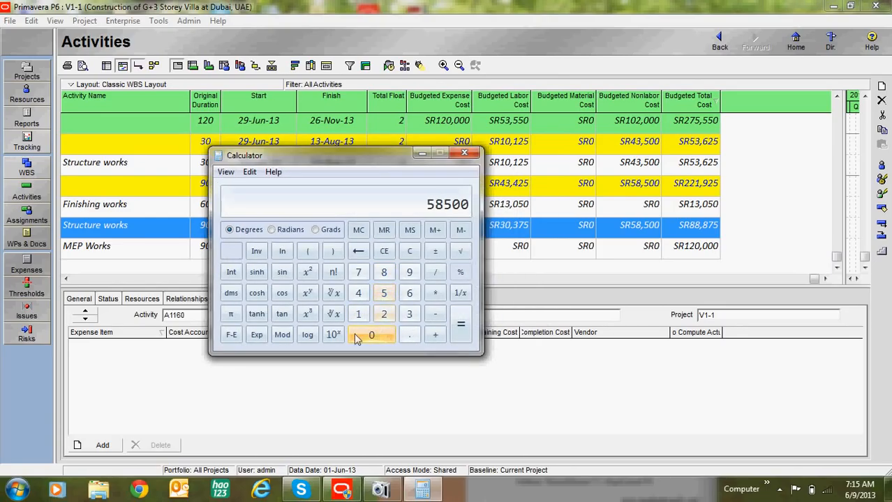
{"action": "left_click", "coordinate": [435, 335]}
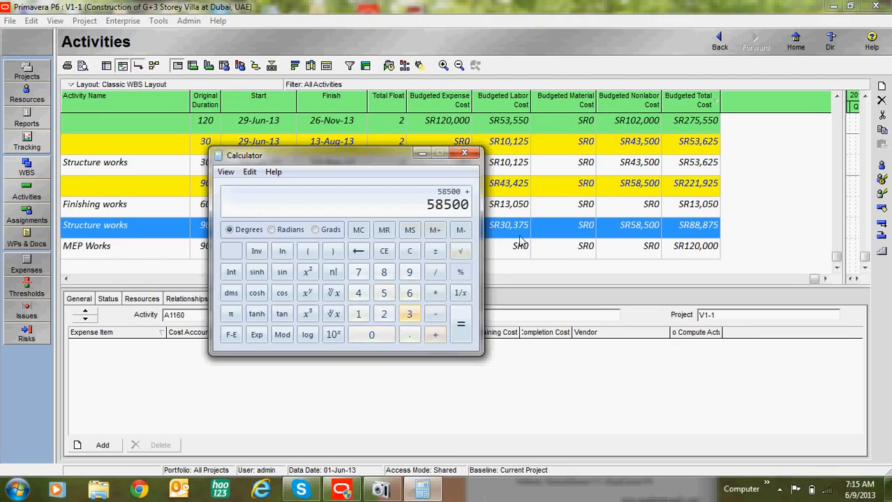
{"action": "left_click", "coordinate": [409, 314]}
{"action": "left_click", "coordinate": [370, 335]}
{"action": "left_click", "coordinate": [409, 314]}
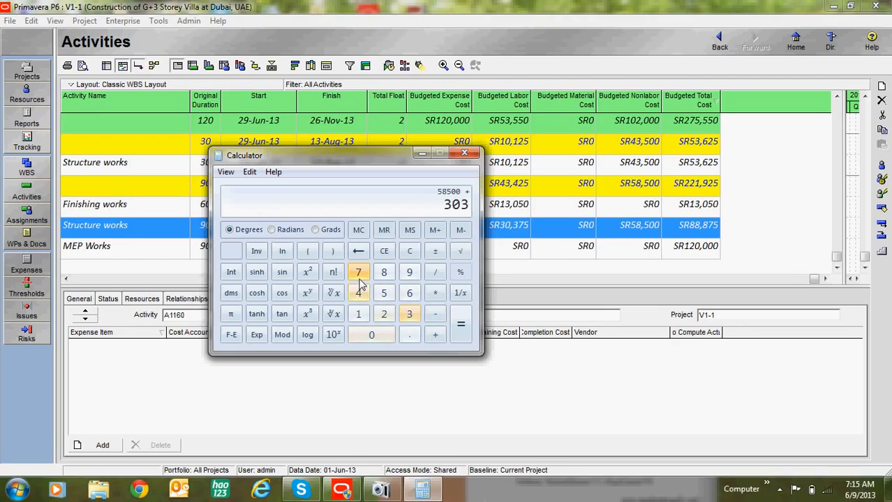
{"action": "left_click", "coordinate": [358, 272]}
{"action": "left_click", "coordinate": [384, 293]}
{"action": "left_click", "coordinate": [460, 327]}
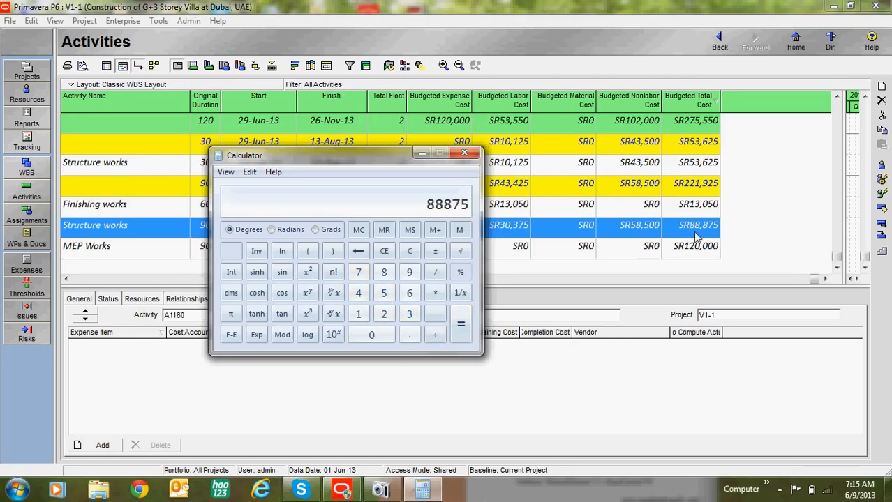
{"action": "left_click", "coordinate": [464, 153]}
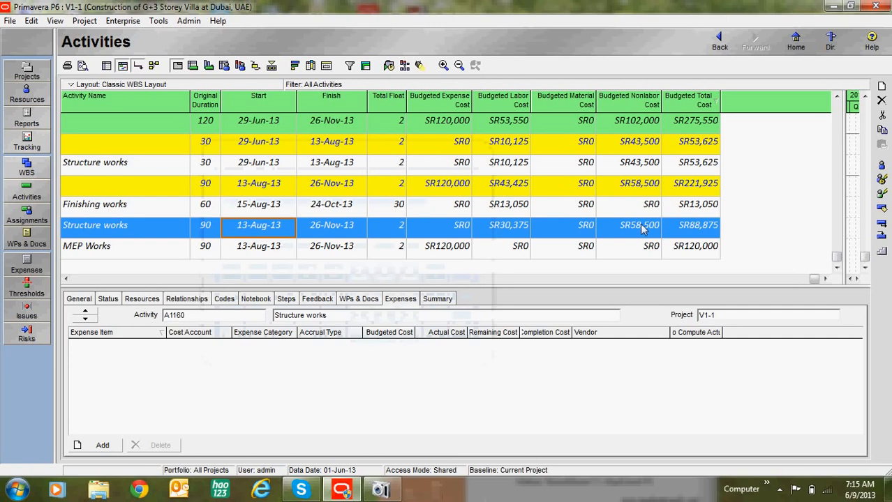
Review the budgeted costs of Finishing works A1140 and of the WBS levels above it
{"action": "left_click", "coordinate": [632, 204]}
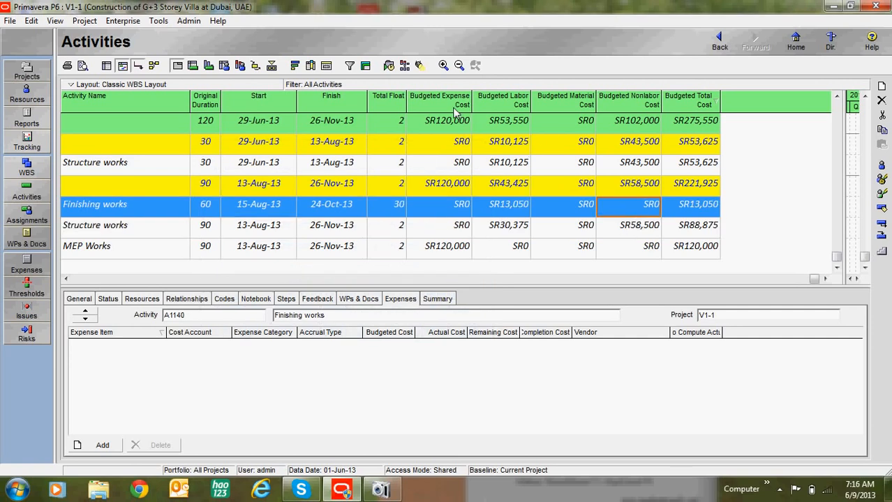
{"action": "scroll", "coordinate": [509, 201], "scroll_direction": "up", "scroll_amount": 3}
{"action": "scroll", "coordinate": [497, 225], "scroll_direction": "down", "scroll_amount": 1}
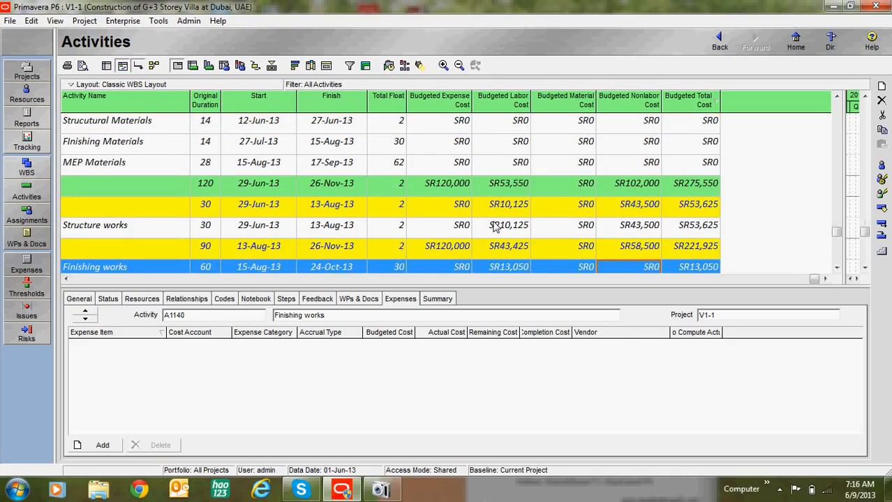
Review the budgeted cost columns of the Structure works and Finishing works activities and of the materials activities above them
{"action": "scroll", "coordinate": [497, 227], "scroll_direction": "down", "scroll_amount": 1}
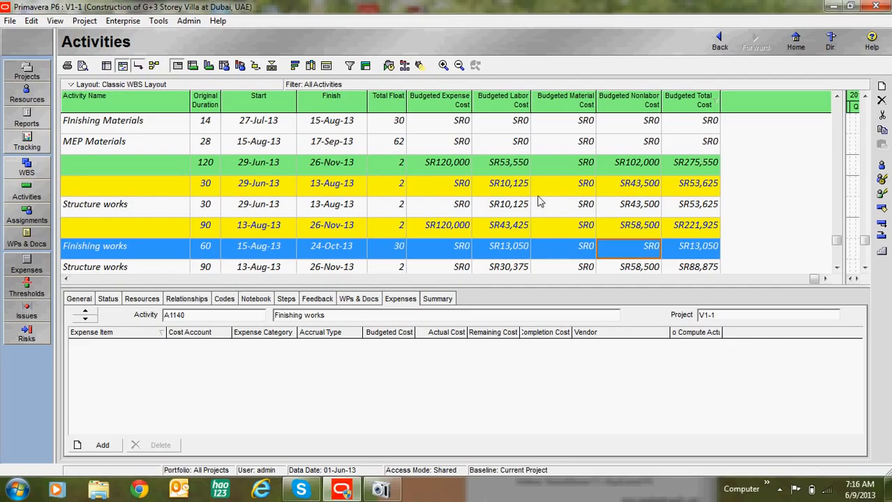
{"action": "scroll", "coordinate": [564, 247], "scroll_direction": "up", "scroll_amount": 3}
{"action": "scroll", "coordinate": [503, 204], "scroll_direction": "down", "scroll_amount": 2}
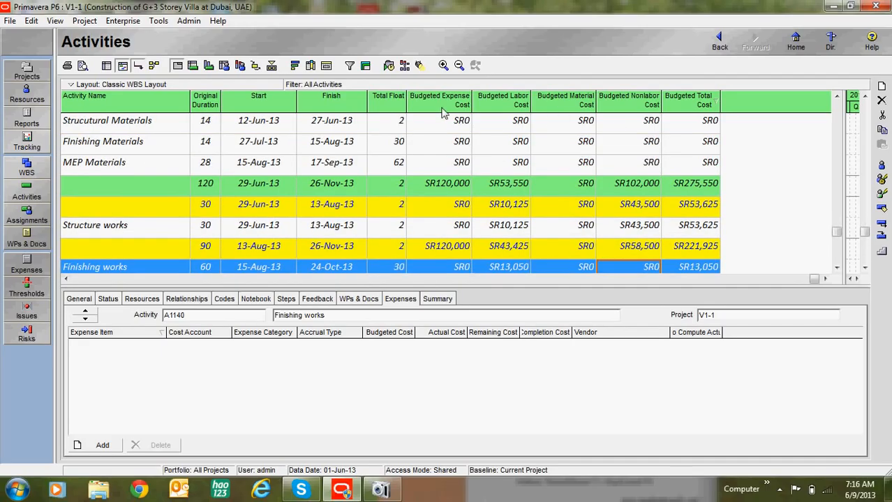
{"action": "scroll", "coordinate": [466, 201], "scroll_direction": "up", "scroll_amount": 6}
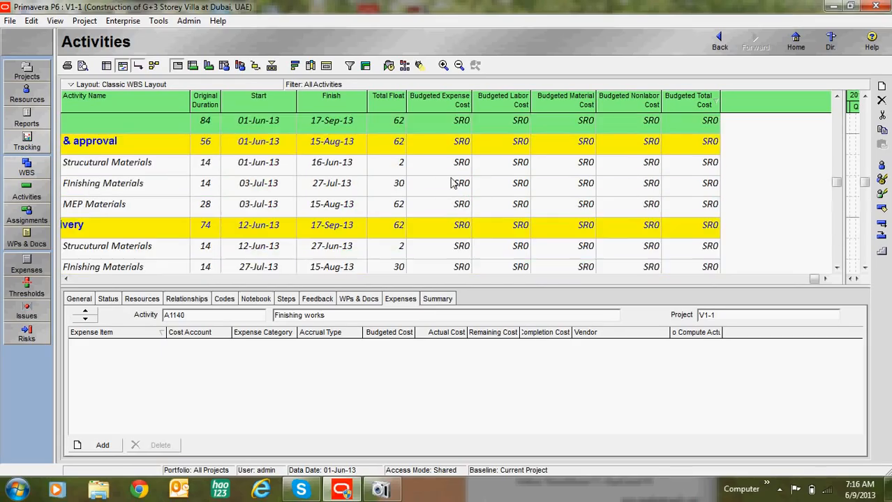
{"action": "left_click", "coordinate": [448, 163]}
Examine the expenses of the finishing, structural and MEP works drawings activities and the budgeted costs on the project summary row
{"action": "scroll", "coordinate": [570, 224], "scroll_direction": "up", "scroll_amount": 6}
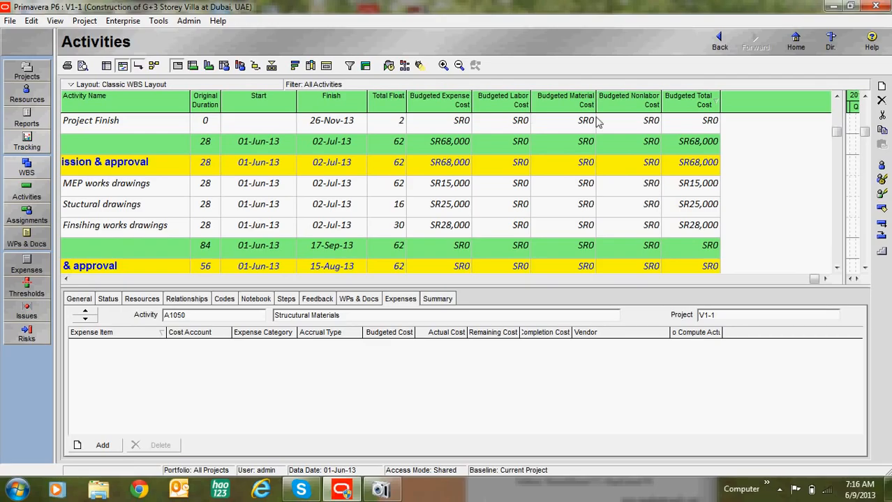
{"action": "left_click", "coordinate": [519, 227]}
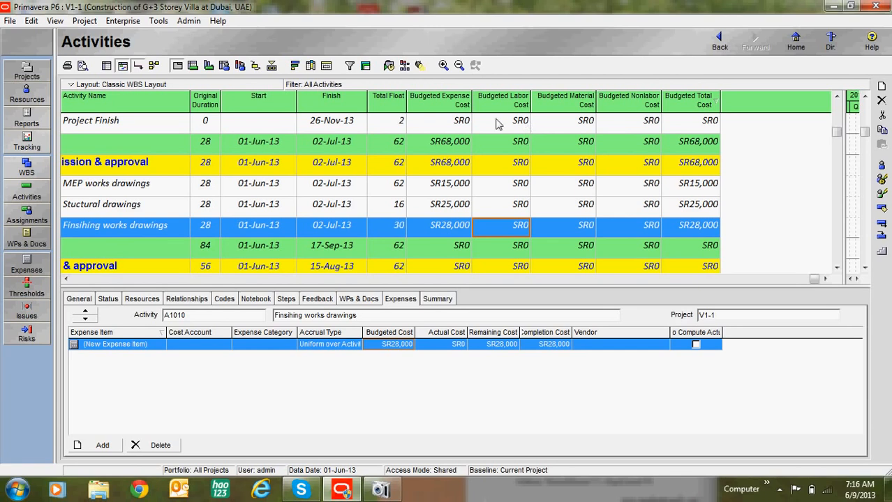
{"action": "left_click", "coordinate": [446, 209]}
{"action": "left_click", "coordinate": [437, 183]}
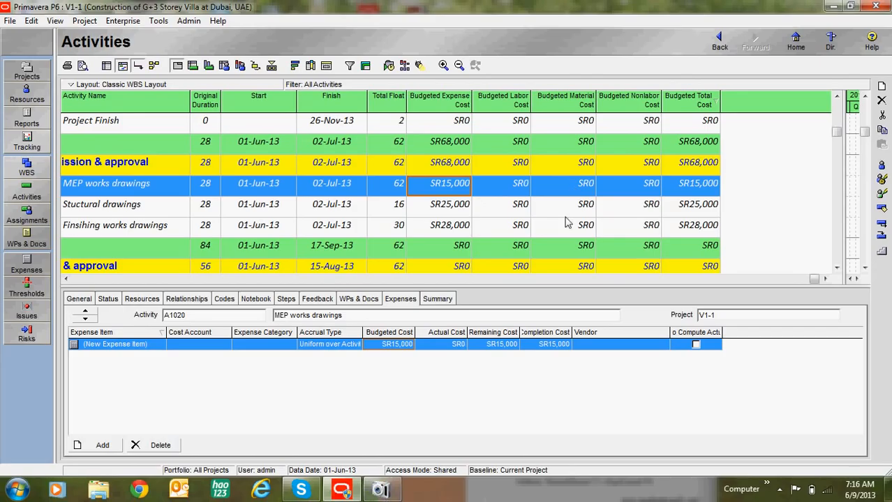
{"action": "scroll", "coordinate": [446, 272], "scroll_direction": "up", "scroll_amount": 2}
{"action": "scroll", "coordinate": [447, 272], "scroll_direction": "up", "scroll_amount": 1}
{"action": "left_click", "coordinate": [381, 490]}
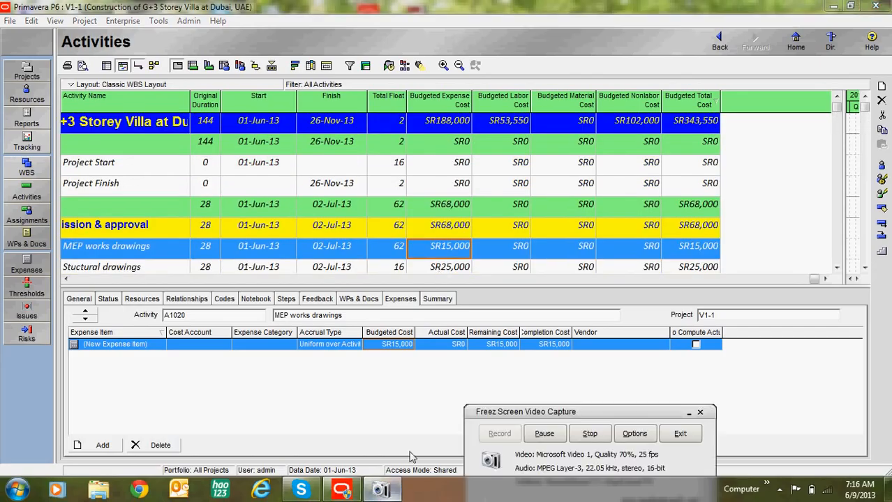